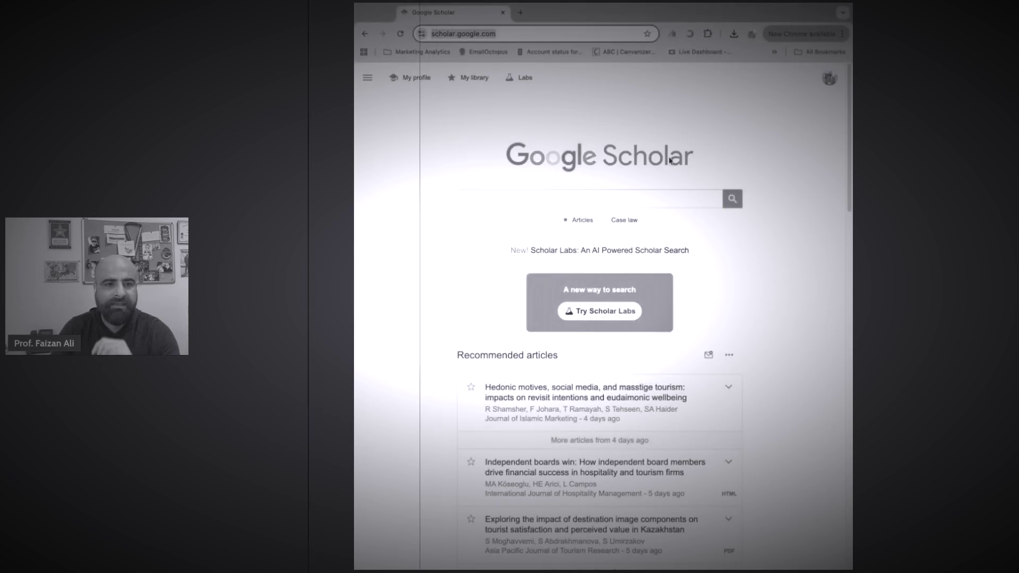
Widen the browser window so the Scholar home page shows the Scholar Labs announcement.
scroll(625, 200, down, 6)
scroll(615, 221, up, 4)
scroll(614, 221, up, 2)
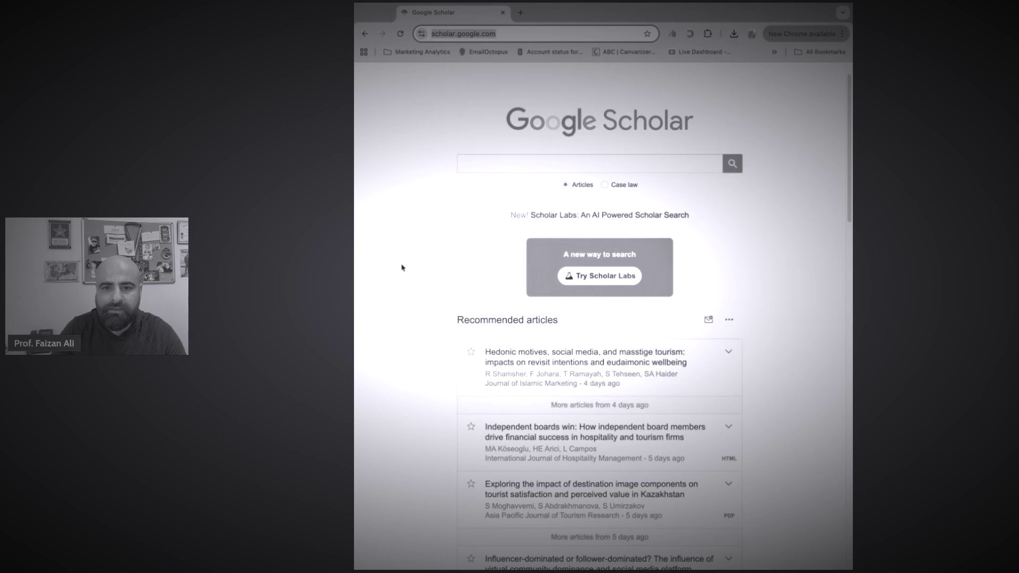
drag(354, 270, 337, 270)
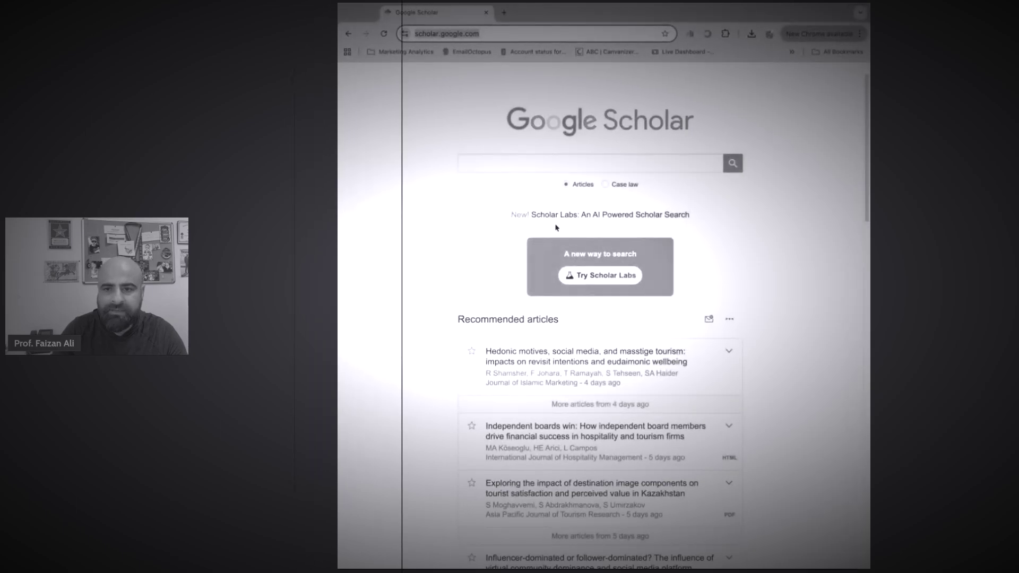
scroll(555, 232, up, 1)
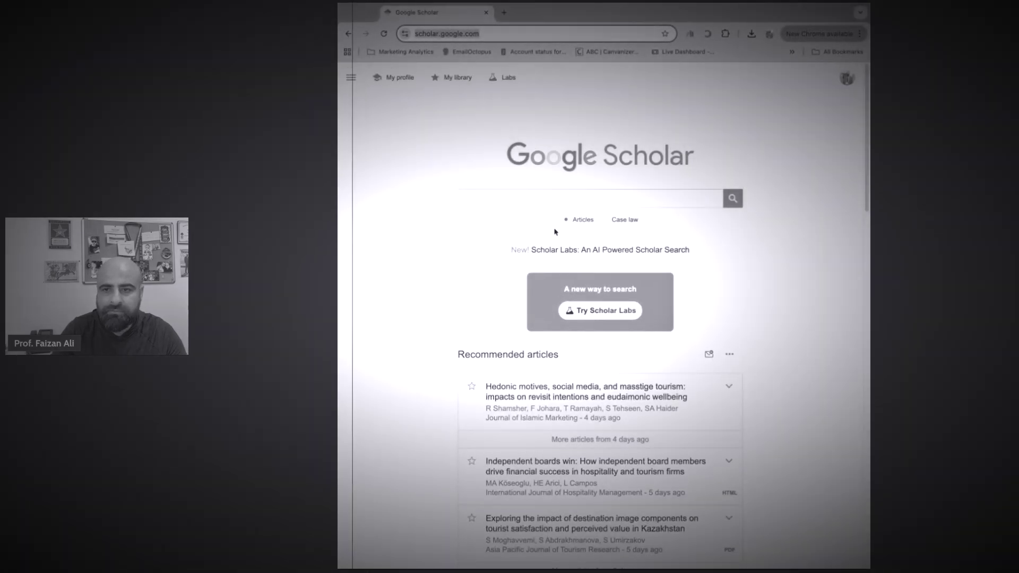
Skim the 'Scholar Labs: An AI Powered Scholar Search' blog post in a new tab, then open Scholar Labs.
click(591, 254)
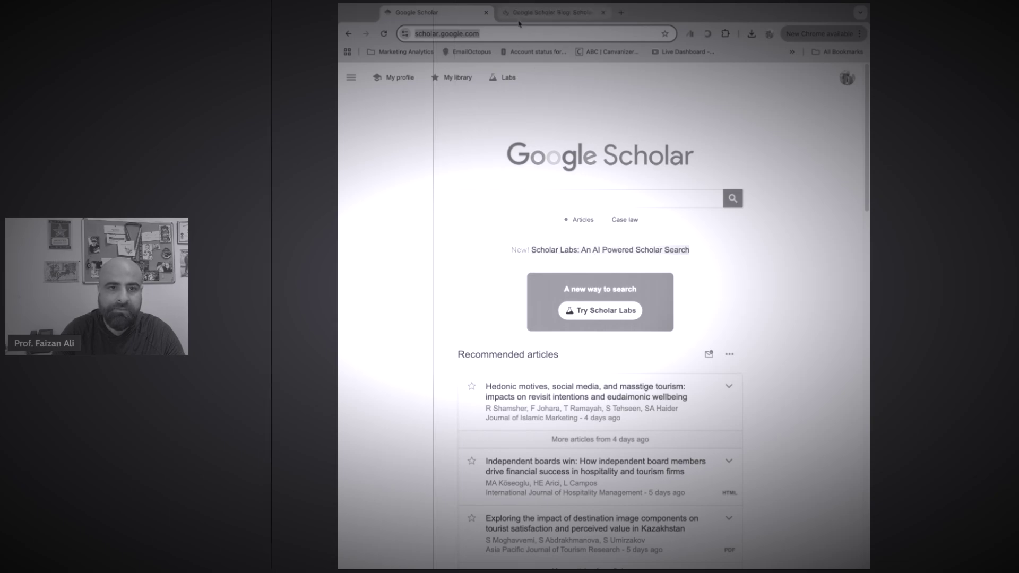
click(519, 19)
scroll(462, 255, down, 15)
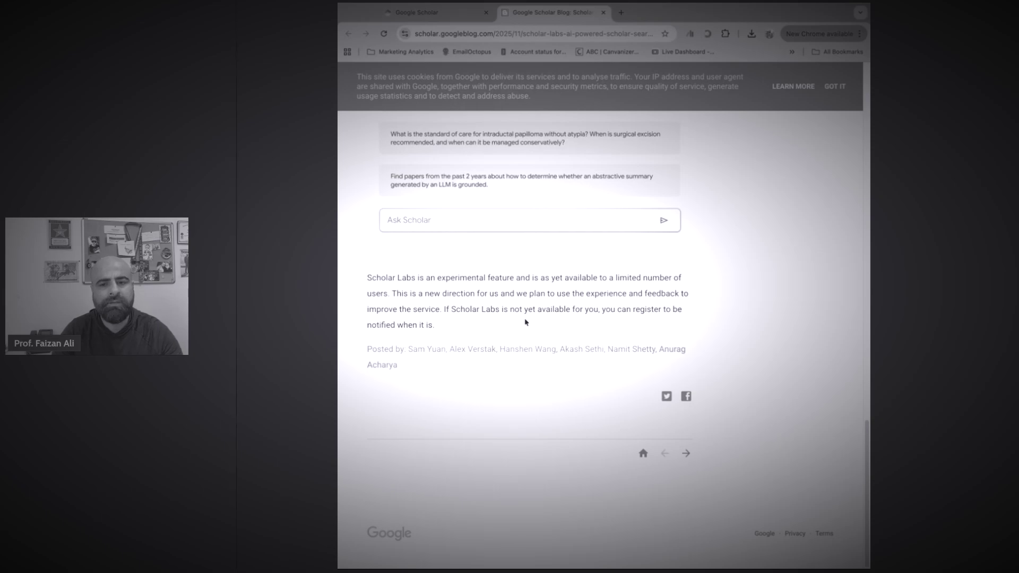
scroll(525, 322, up, 15)
click(419, 12)
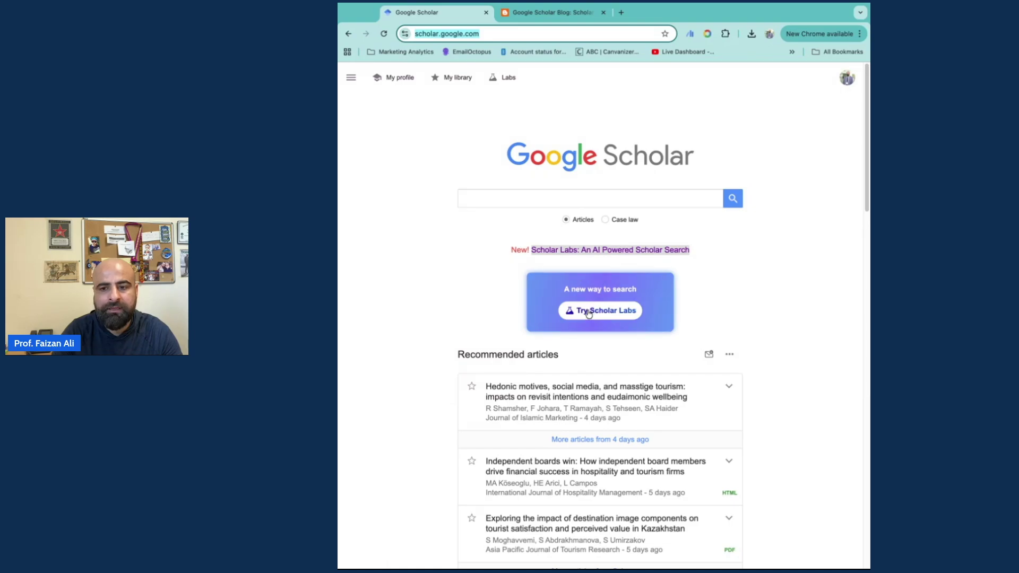
click(587, 312)
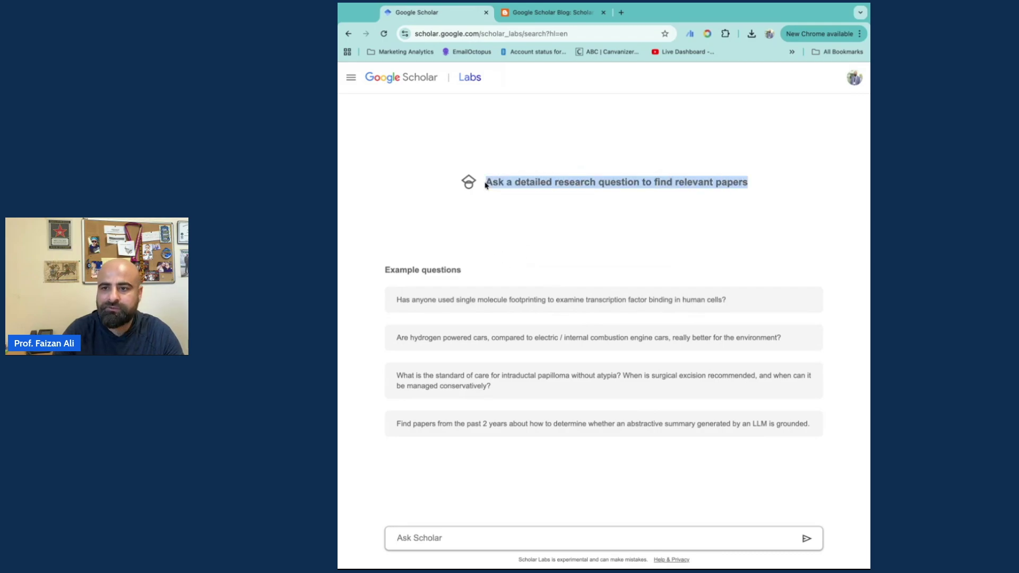
Ask Scholar Labs 'How do customers develop their trust towards generative AI recommendations?'.
click(486, 538)
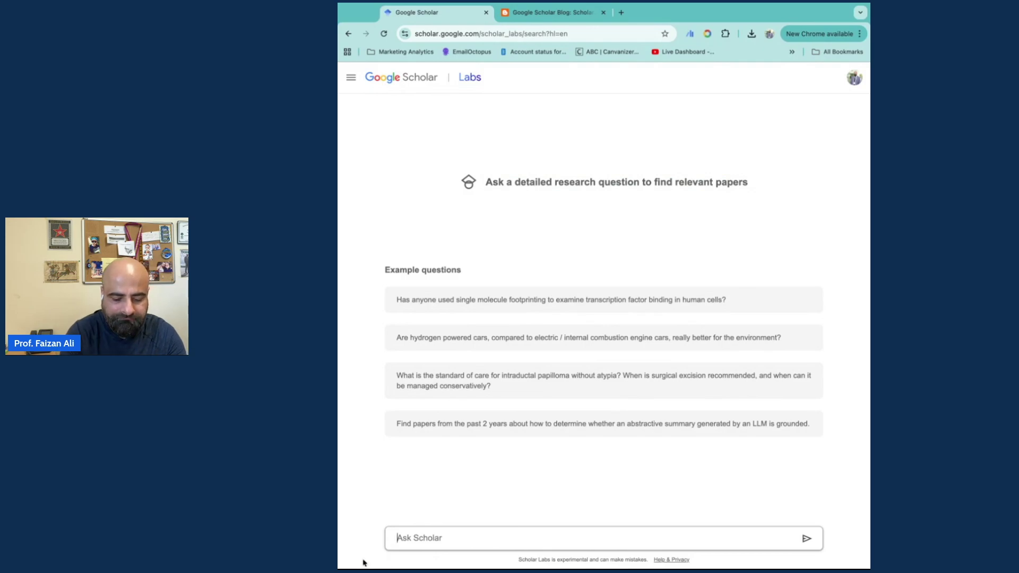
text(How do )
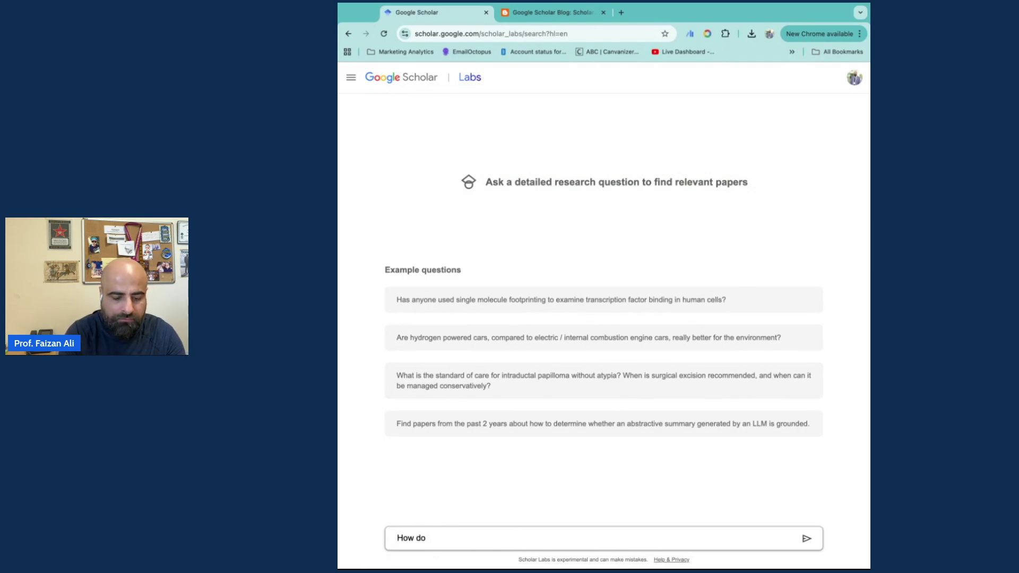
text(customers)
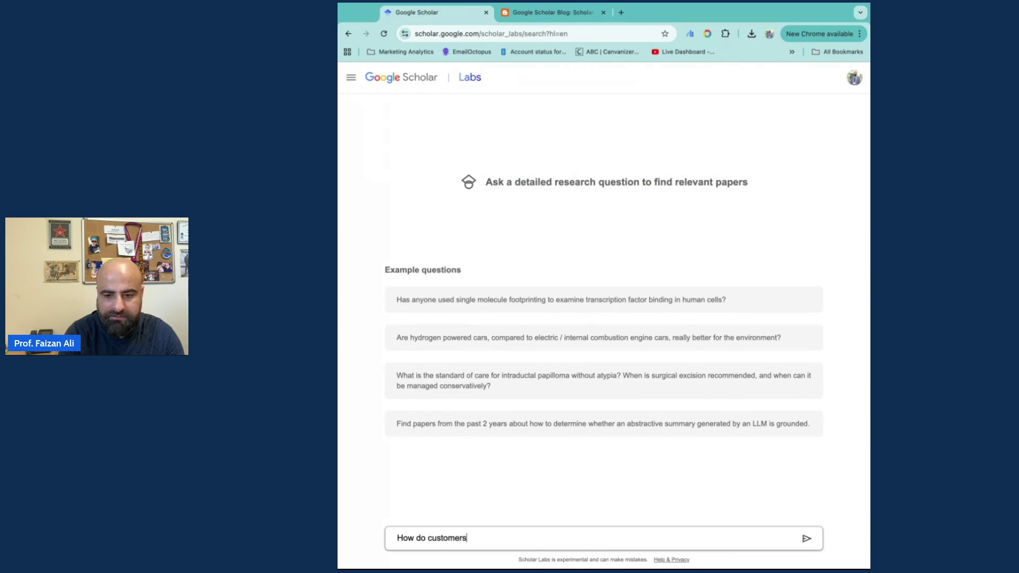
text( develop th)
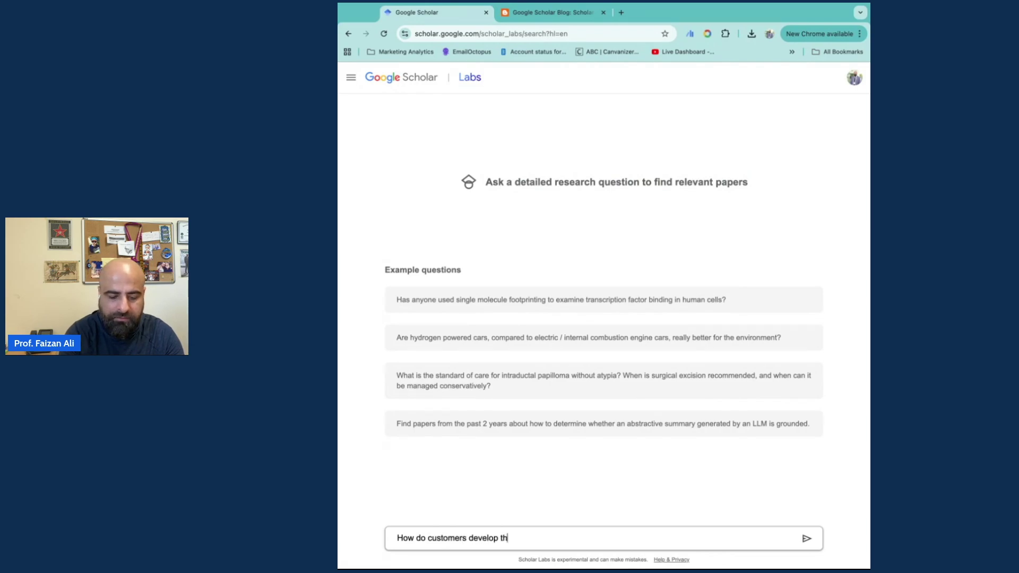
text(eir trust towar)
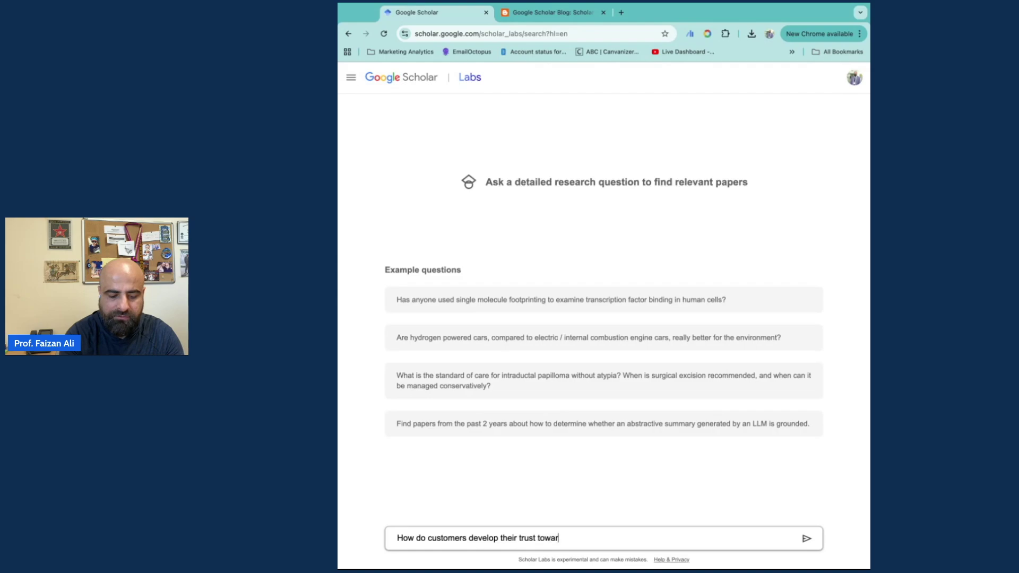
text(ds generative A)
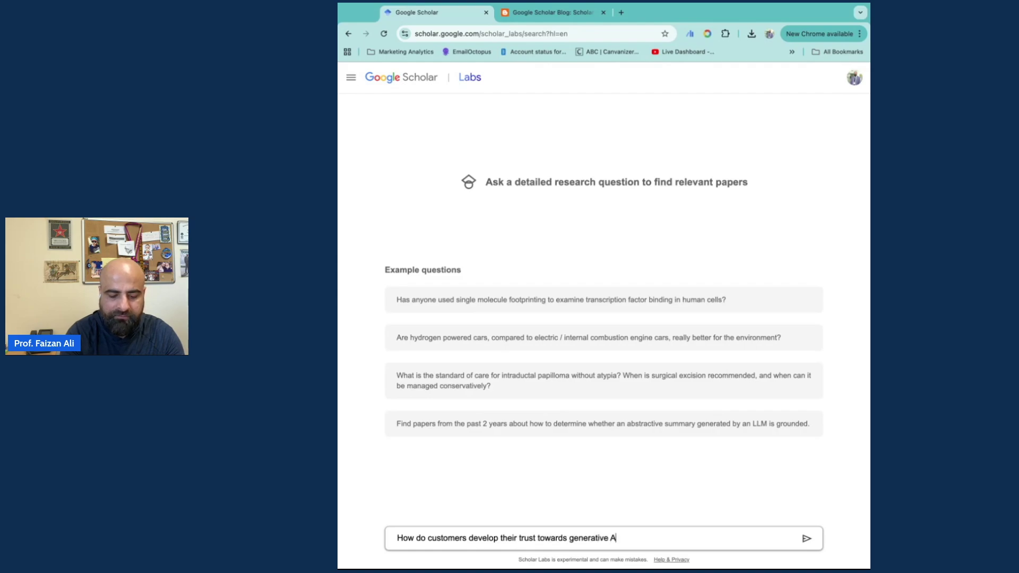
text(I recommenda)
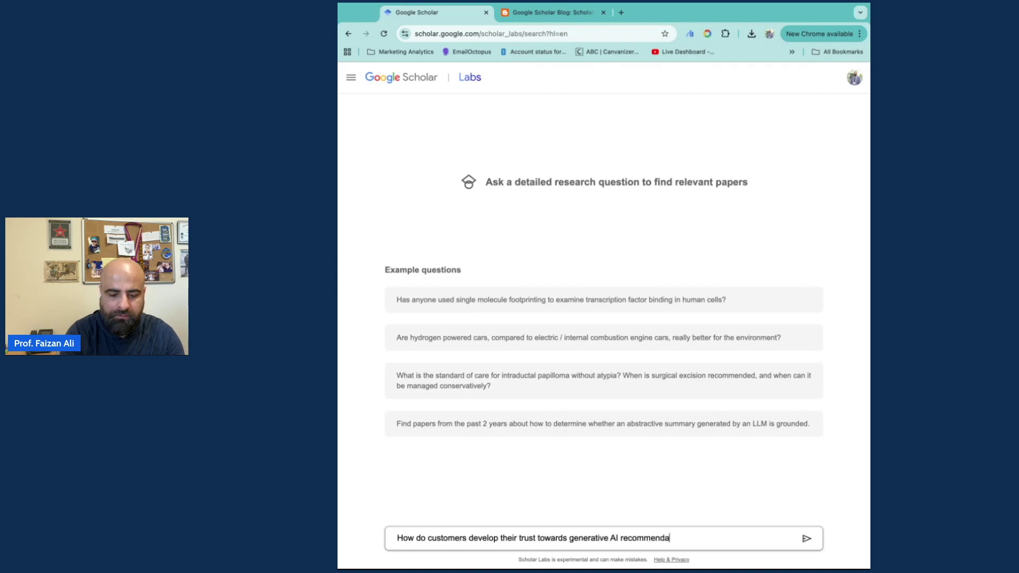
text(tions?)
key(Return)
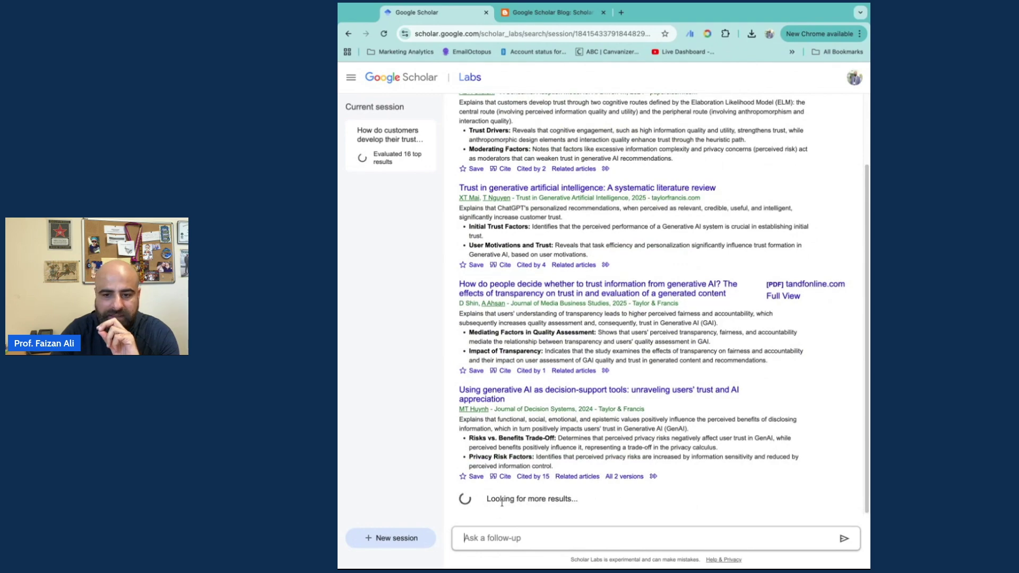
Wait for the trust question's search to finish, ending with 'Found 10 relevant results'.
scroll(520, 419, up, 2)
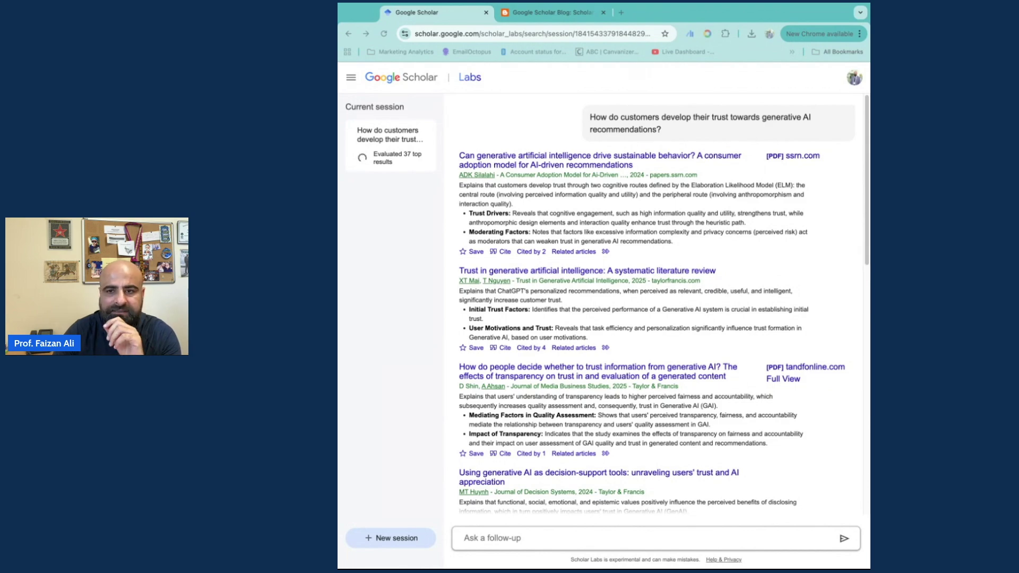
scroll(541, 151, down, 9)
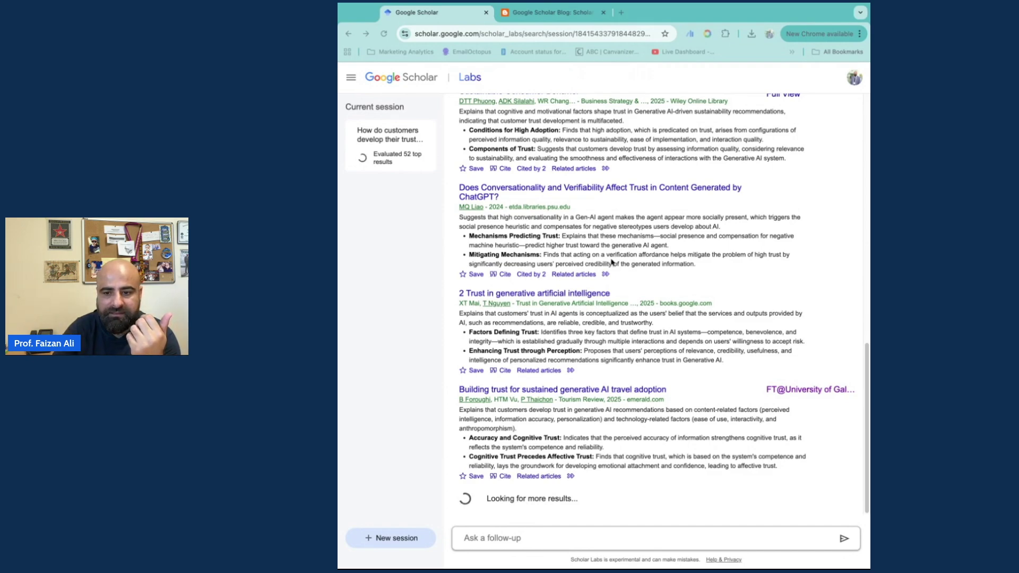
click(635, 276)
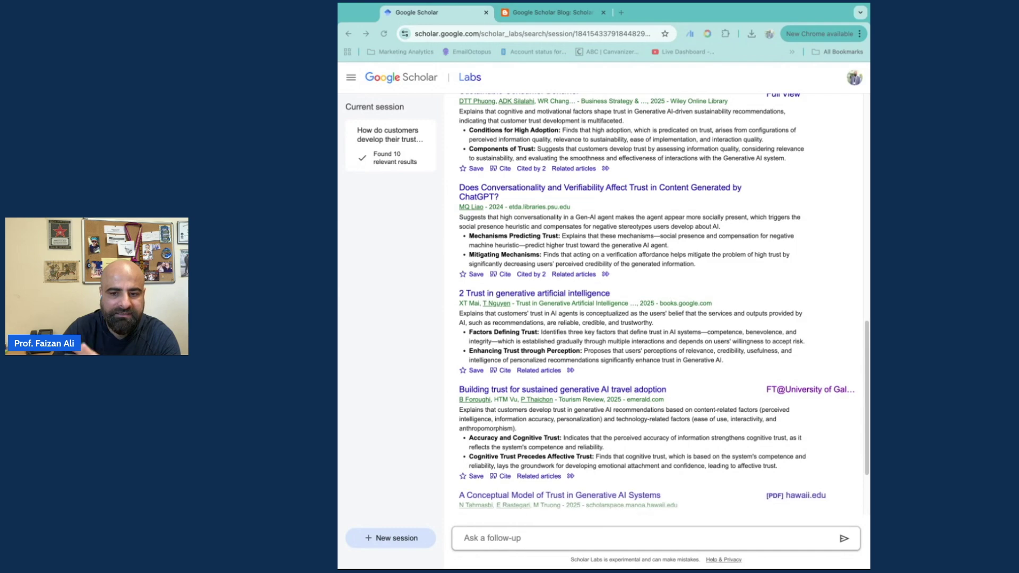
scroll(618, 352, down, 3)
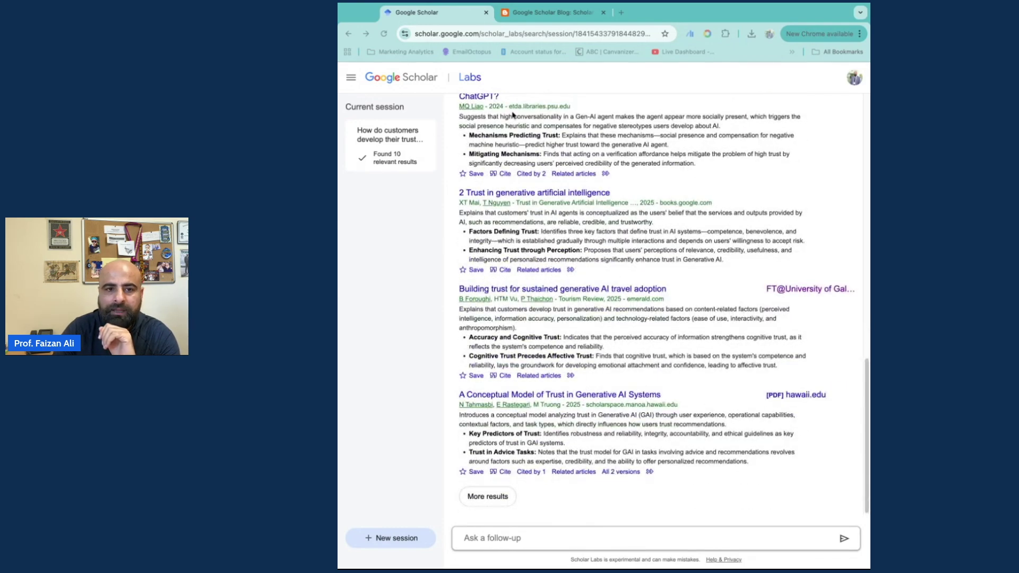
click(598, 89)
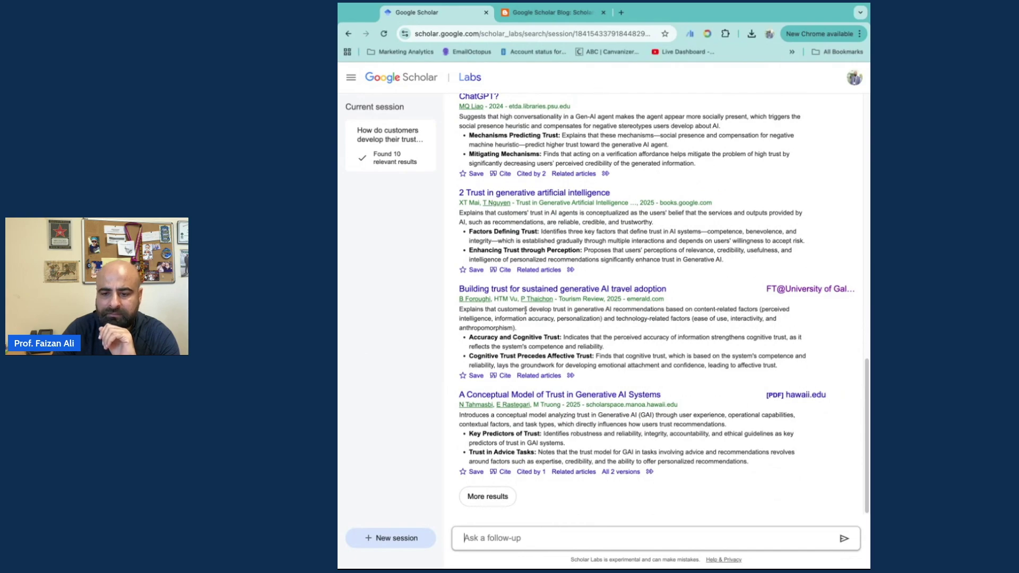
scroll(526, 314, up, 10)
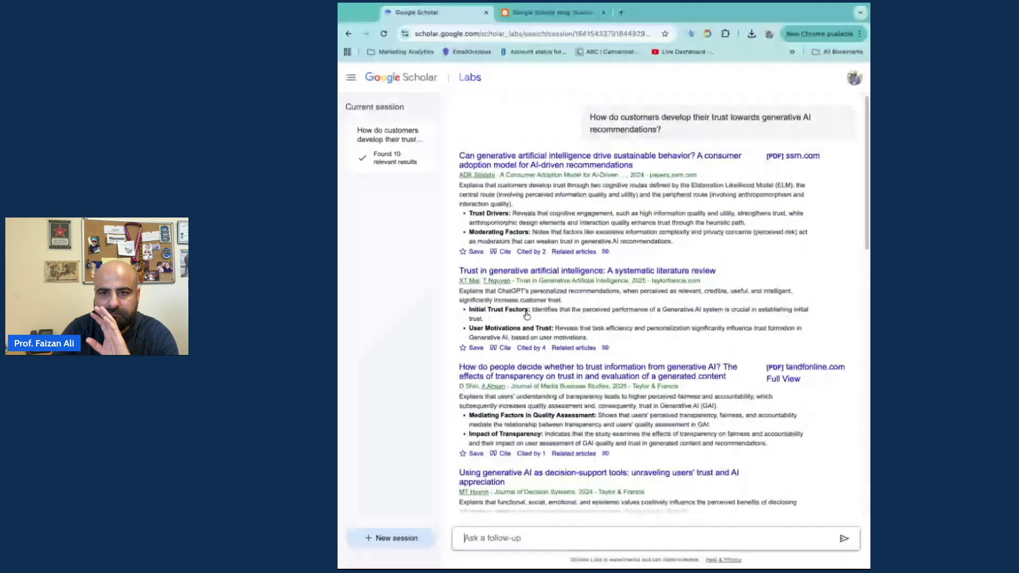
scroll(526, 314, down, 10)
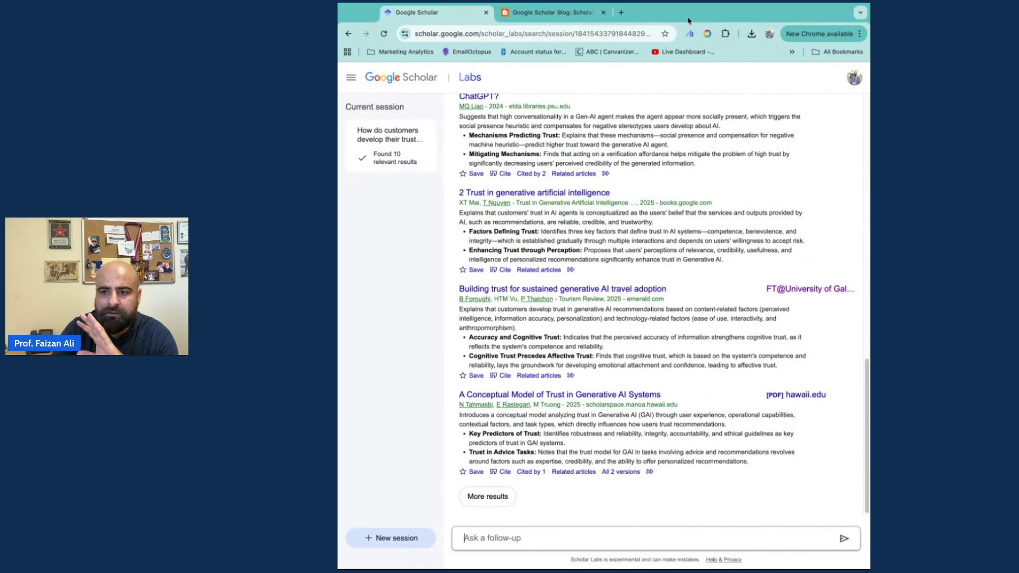
scroll(657, 209, up, 10)
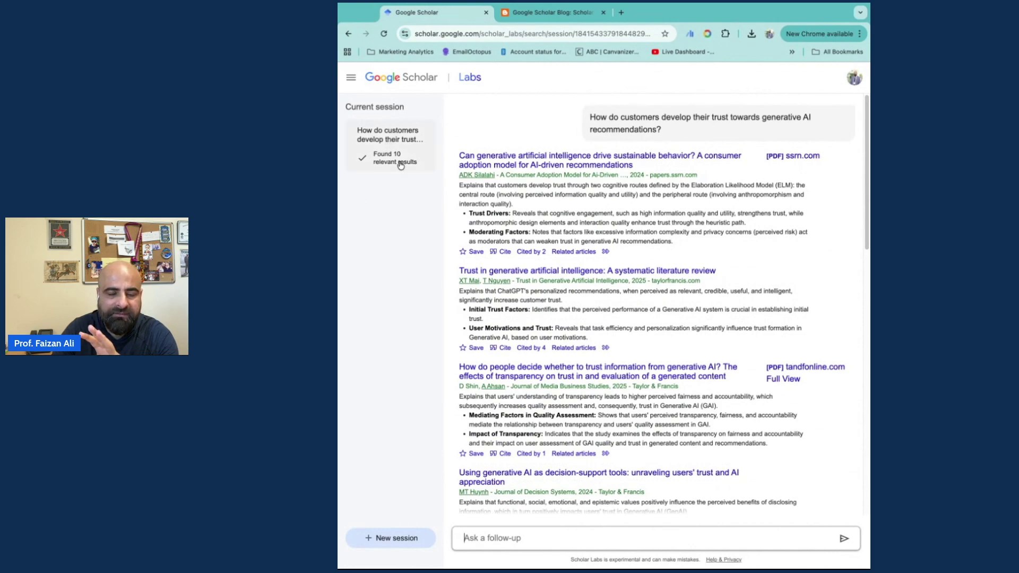
scroll(523, 264, down, 10)
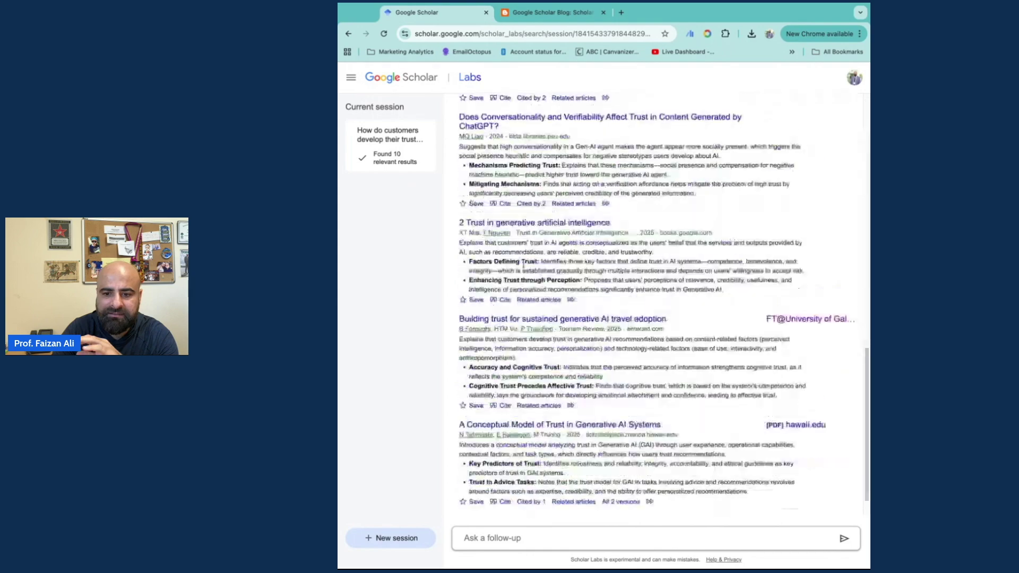
scroll(523, 264, down, 1)
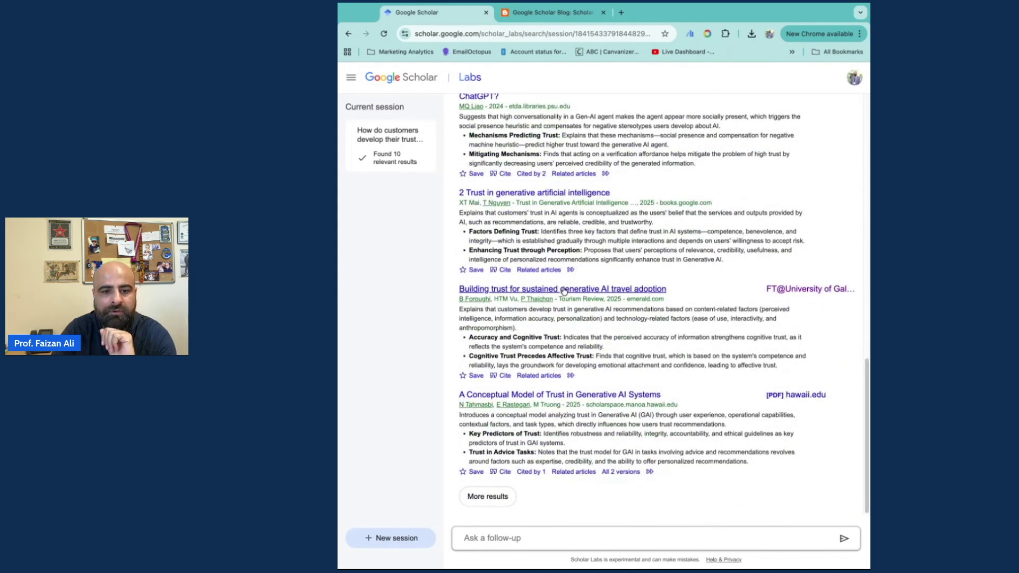
scroll(605, 294, up, 10)
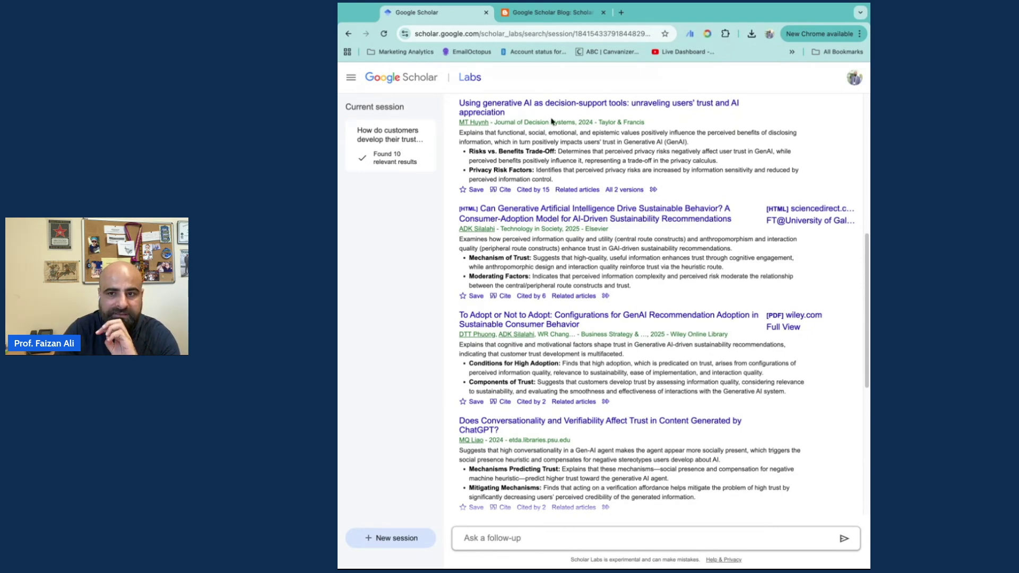
scroll(583, 212, down, 3)
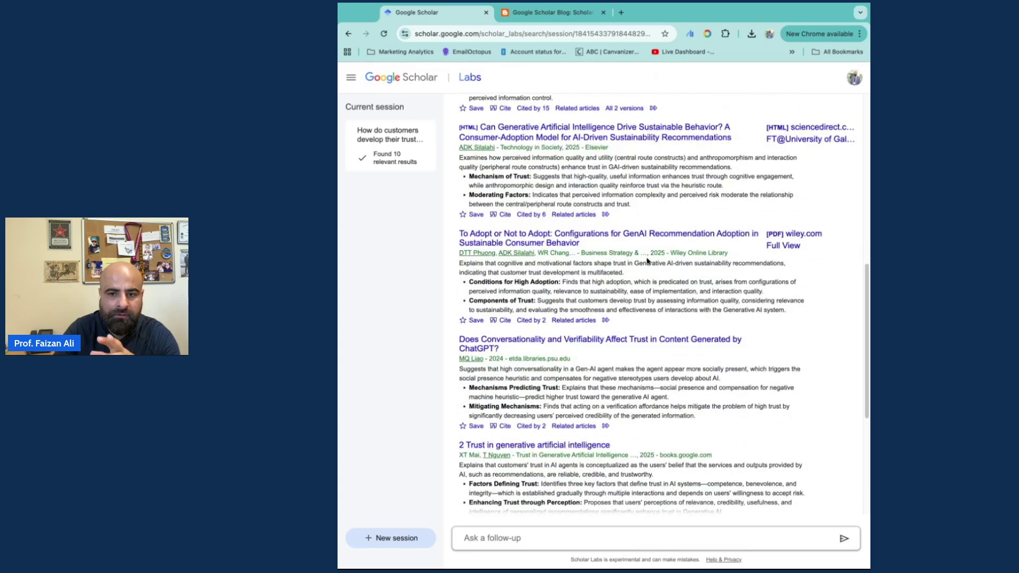
scroll(647, 260, down, 5)
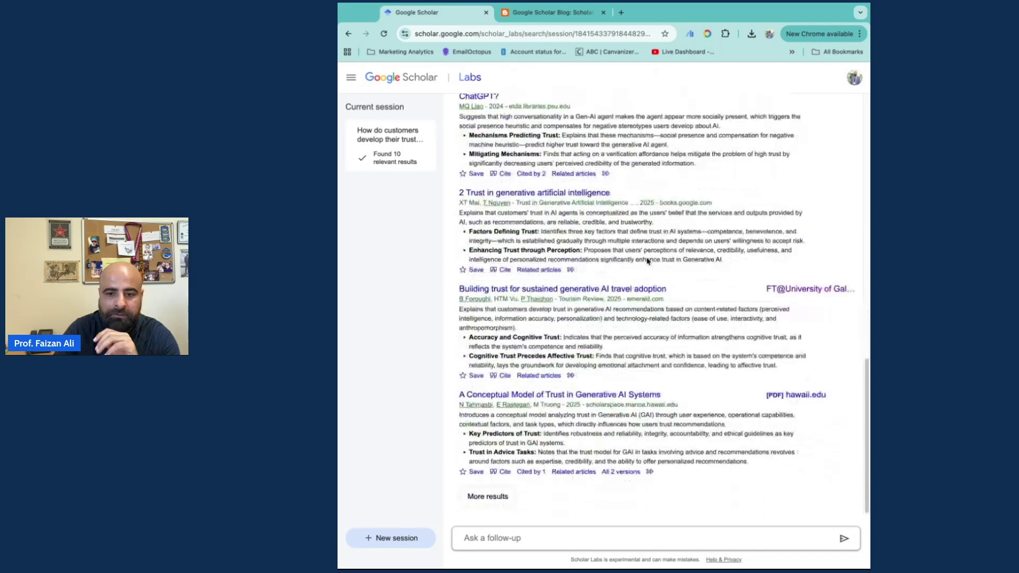
scroll(647, 260, up, 5)
scroll(648, 260, down, 5)
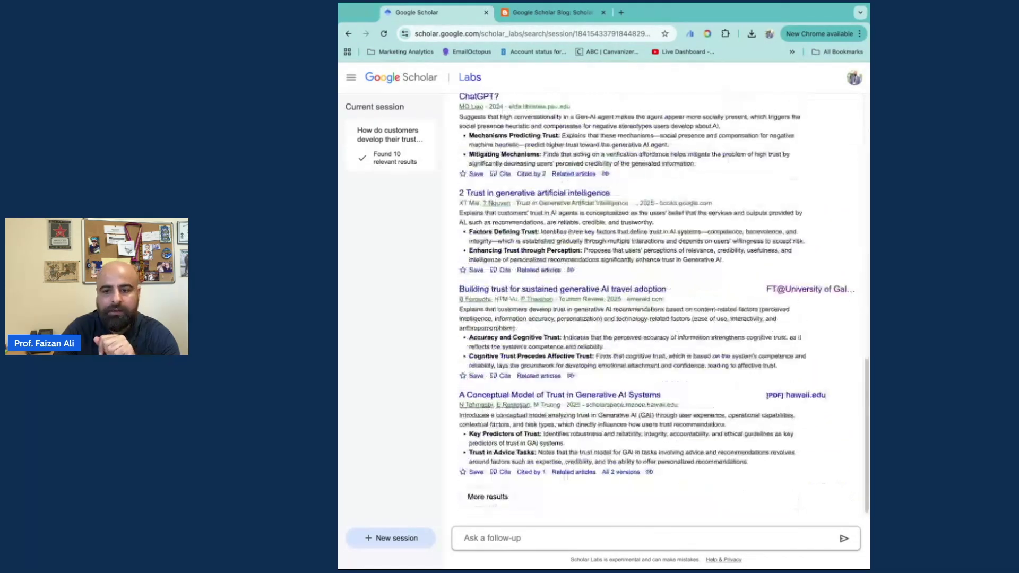
Ask the follow-up 'What are determinants of this trust?' and browse its ten results.
click(521, 536)
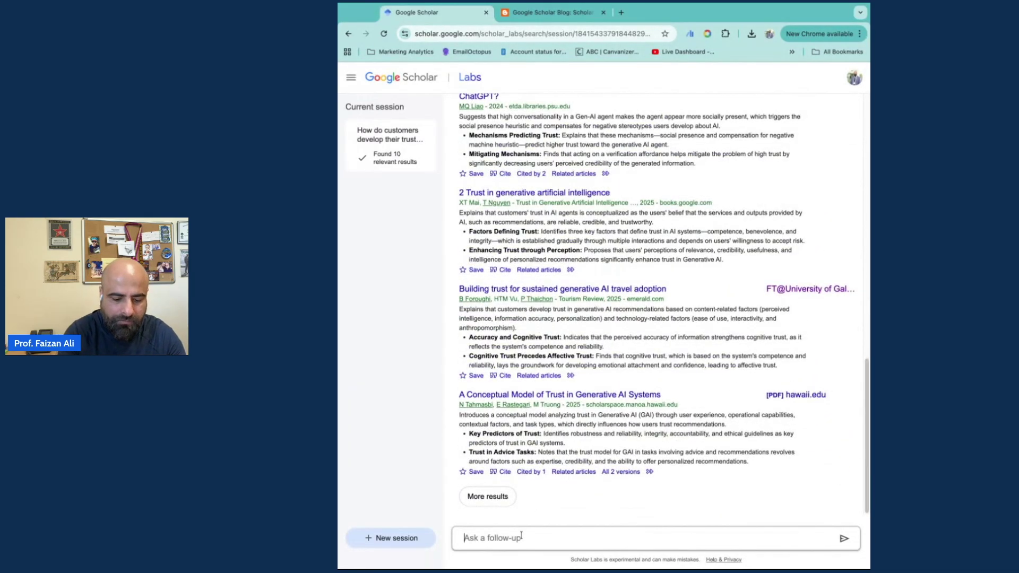
text(What are deter)
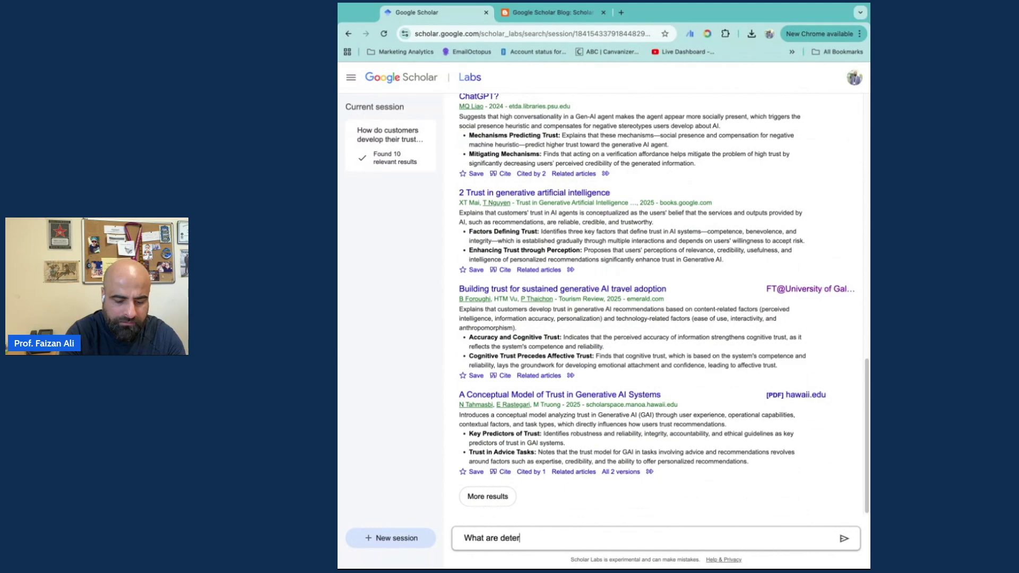
text(minants of this t)
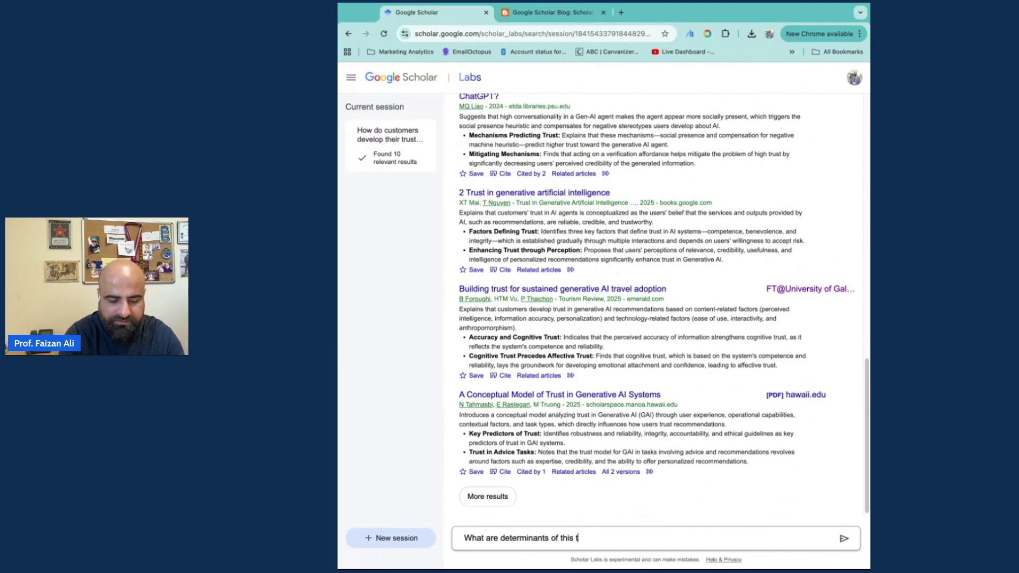
text(rust?)
key(Return)
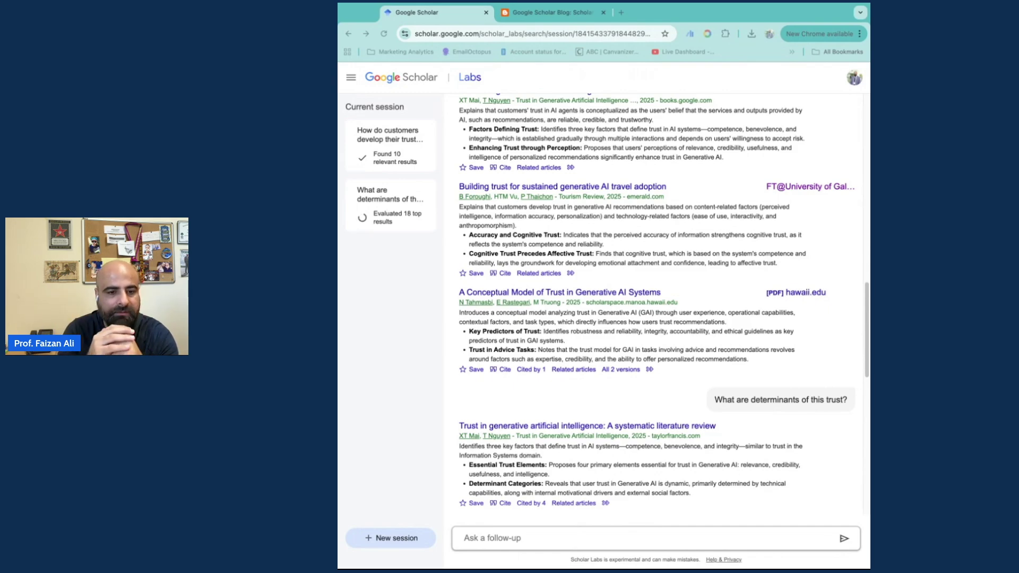
scroll(635, 418, down, 10)
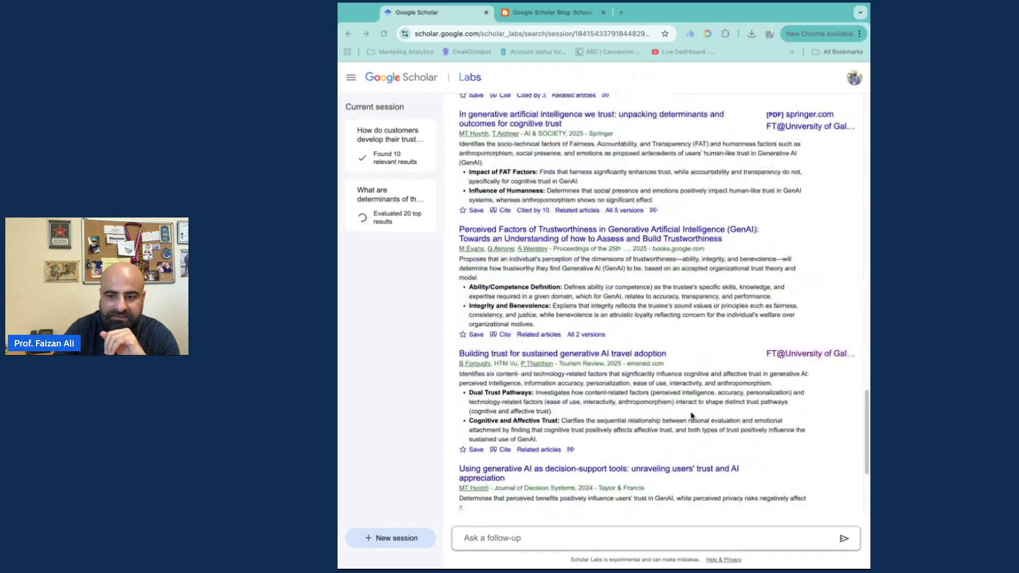
scroll(683, 371, up, 10)
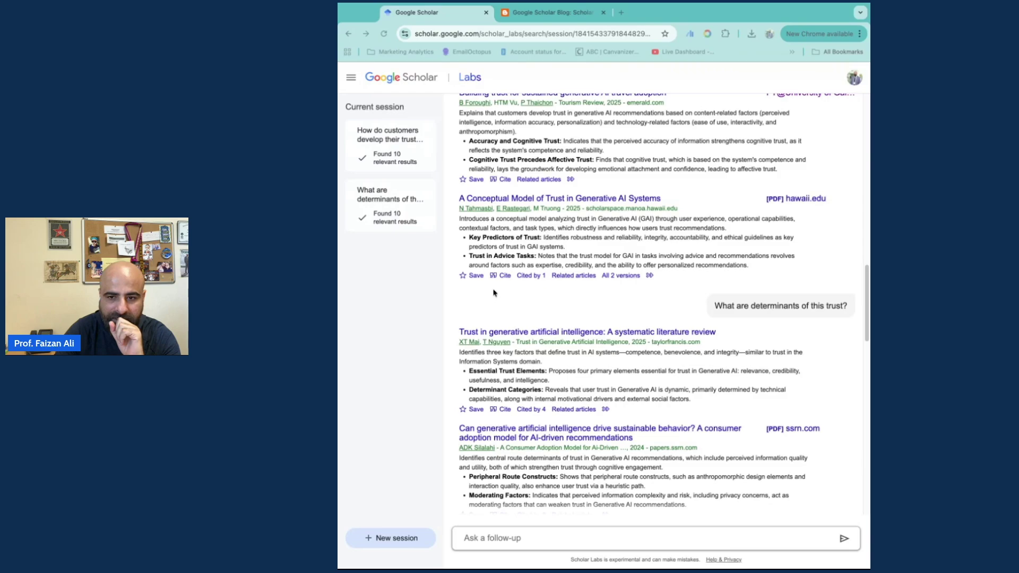
scroll(493, 292, down, 15)
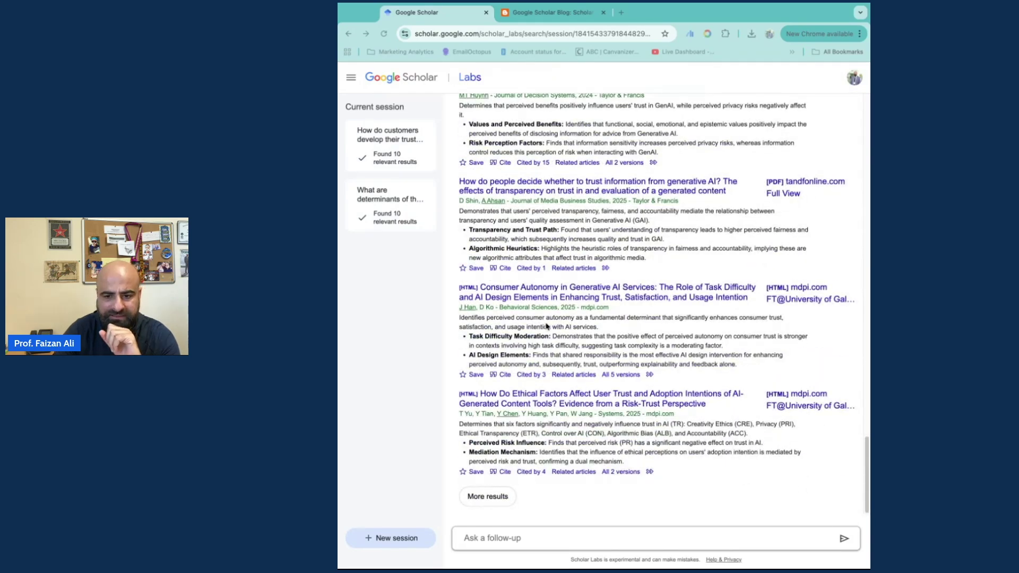
scroll(637, 334, up, 10)
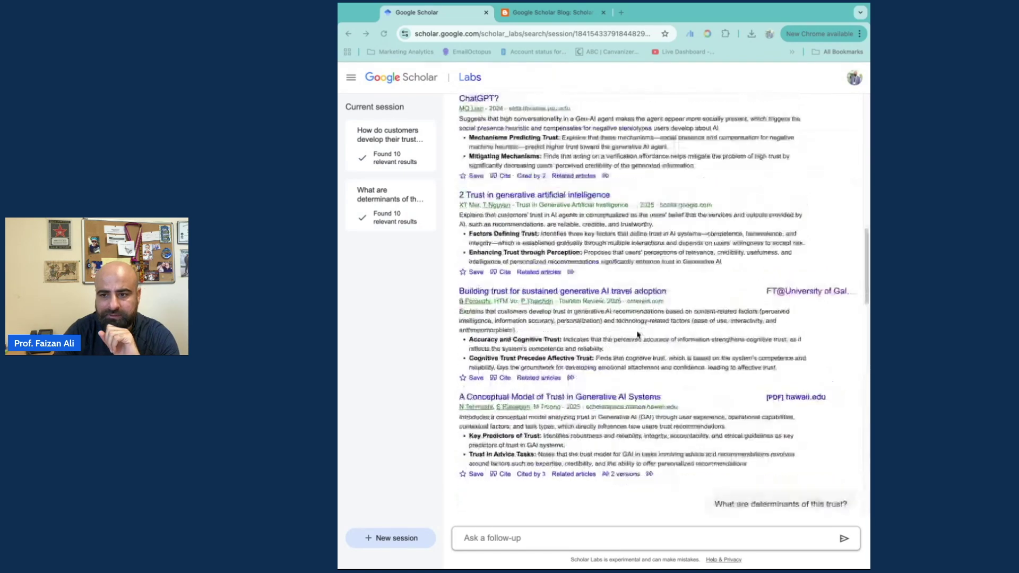
scroll(637, 297, up, 10)
scroll(636, 296, down, 4)
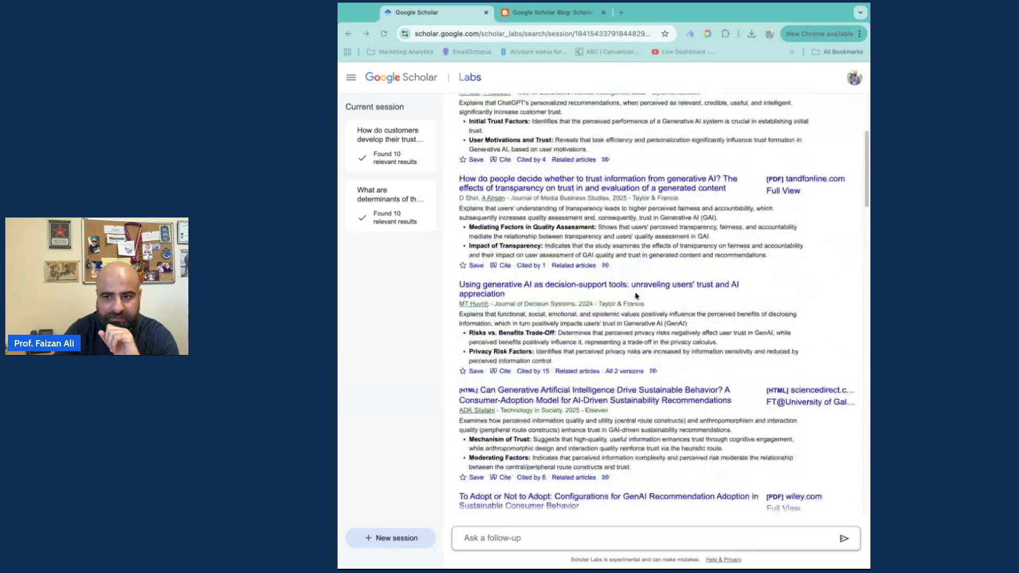
scroll(636, 296, down, 10)
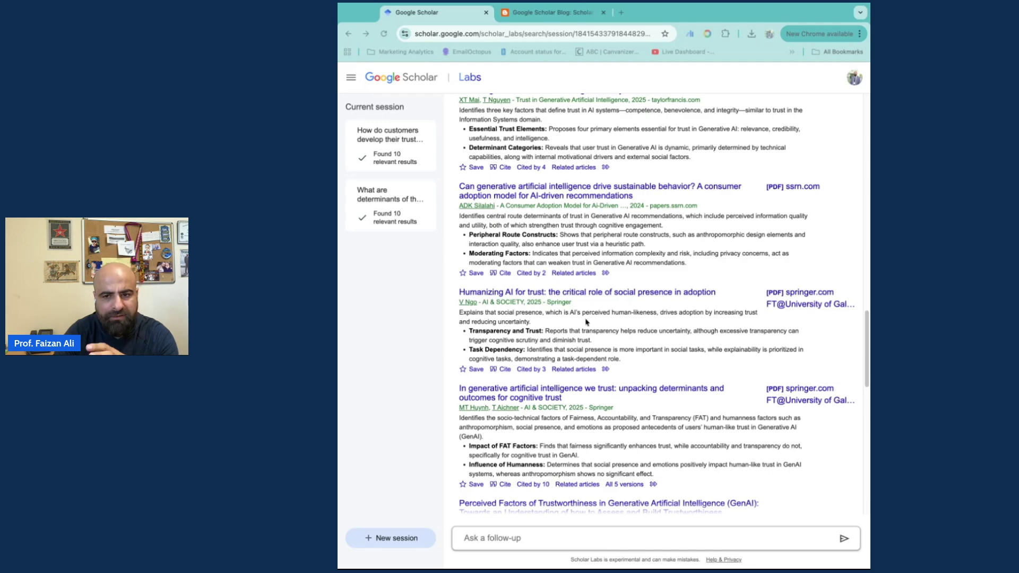
scroll(585, 322, down, 1)
scroll(585, 322, down, 6)
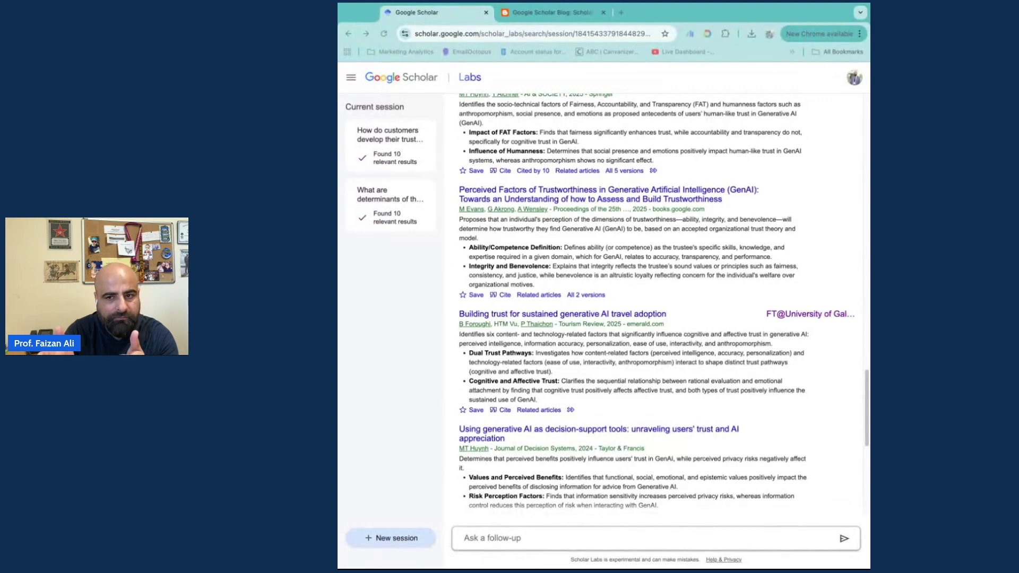
scroll(642, 229, up, 4)
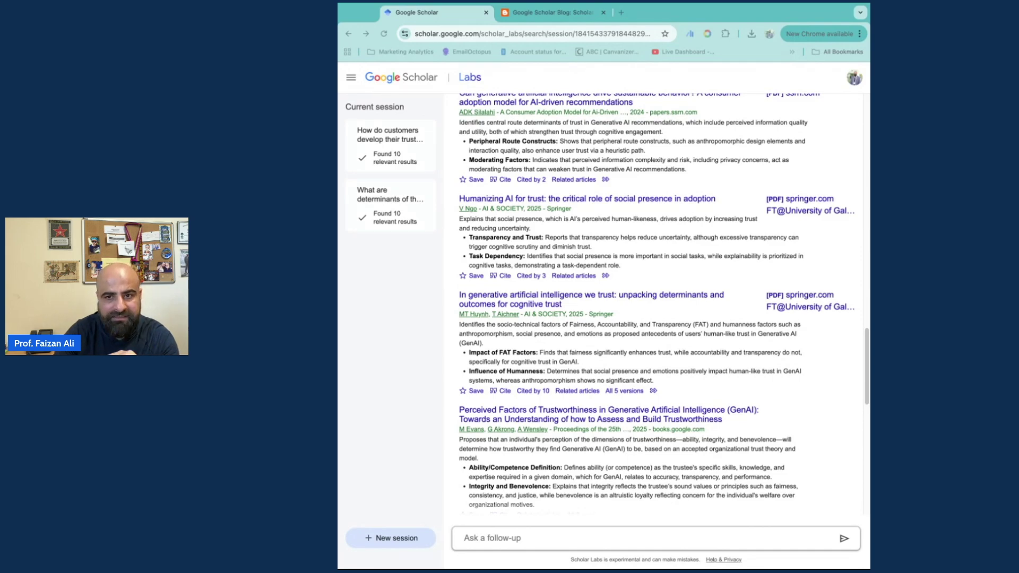
scroll(637, 272, up, 2)
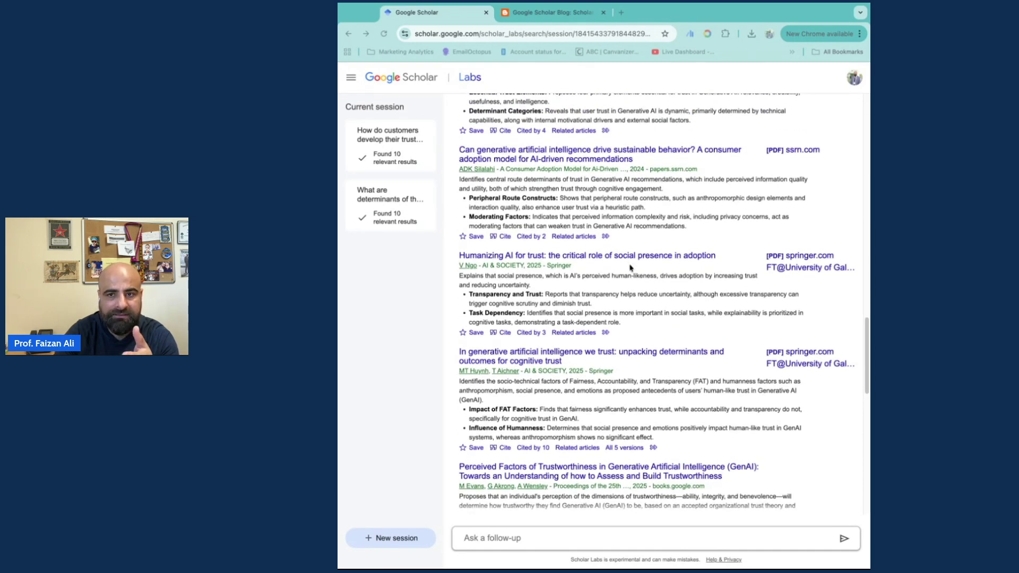
scroll(548, 373, down, 3)
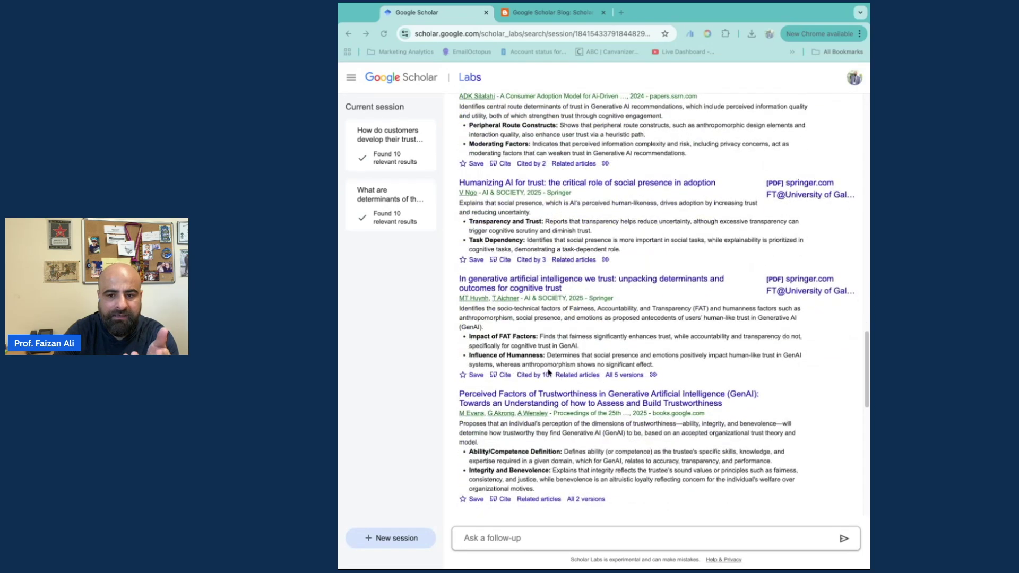
scroll(549, 373, down, 14)
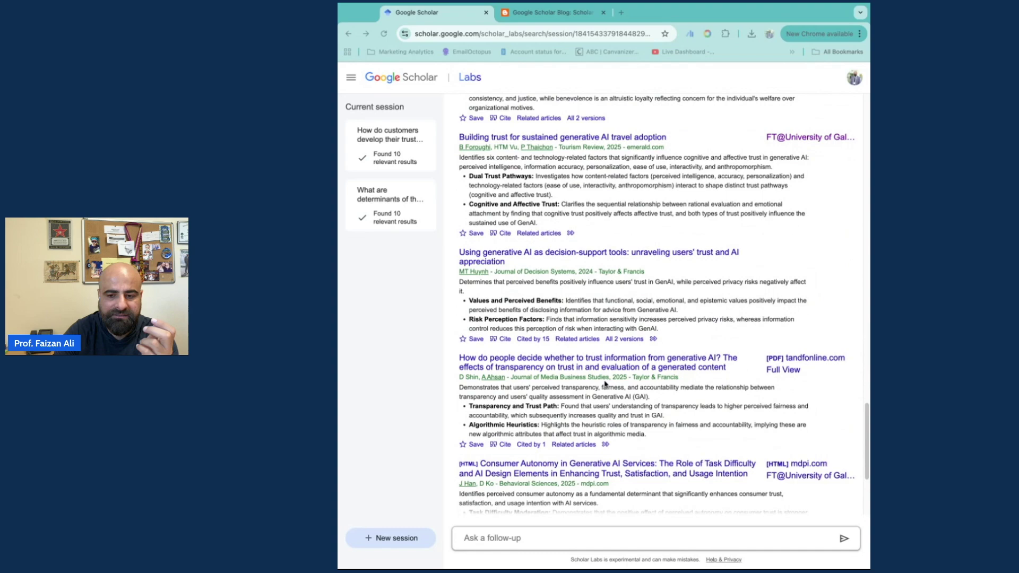
scroll(605, 383, down, 5)
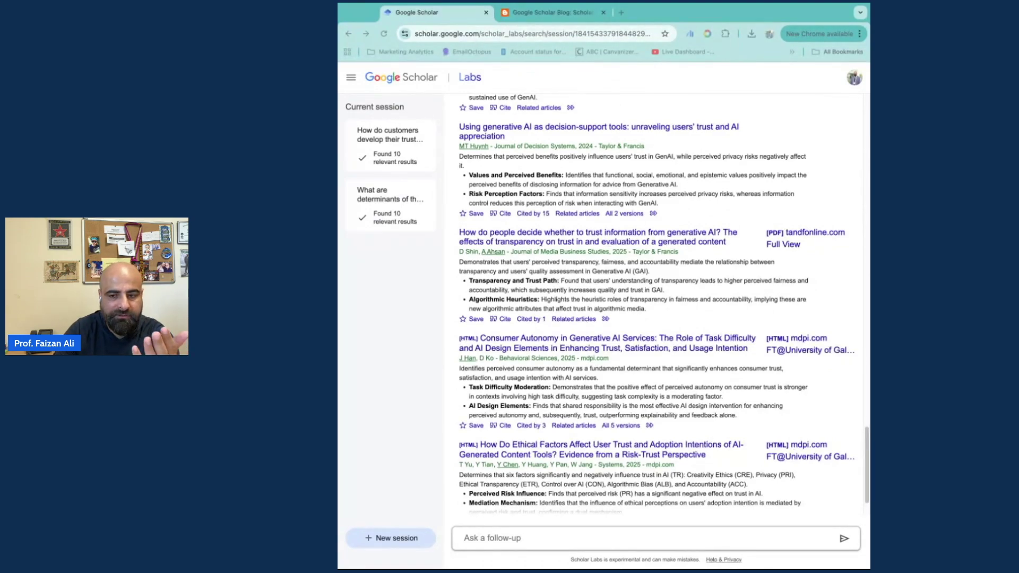
scroll(718, 454, down, 2)
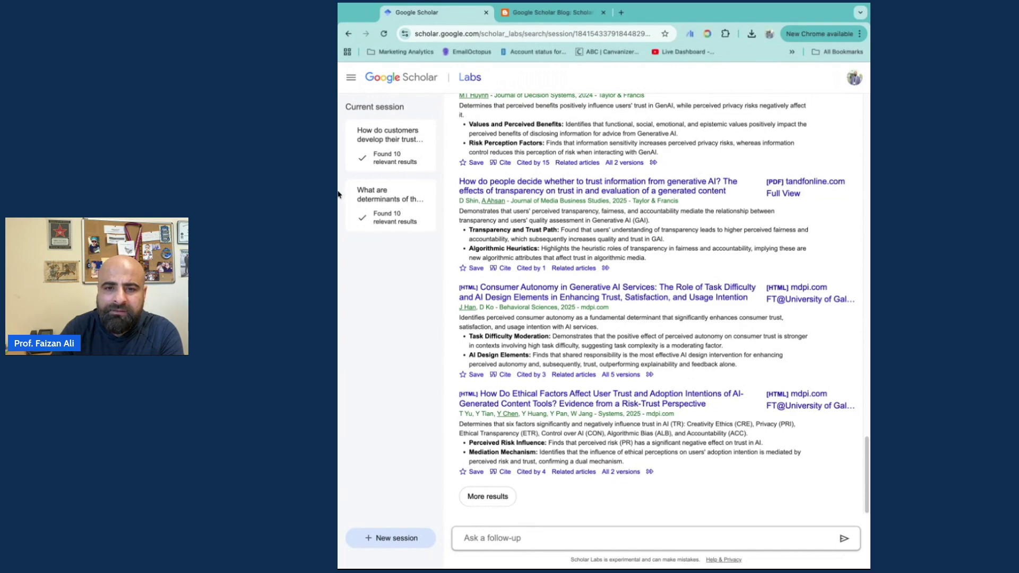
Open 'Can generative artificial intelligence drive sustainable behavior?' on ScienceDirect and show its AI reading help.
drag(331, 195, 249, 193)
scroll(592, 232, down, 3)
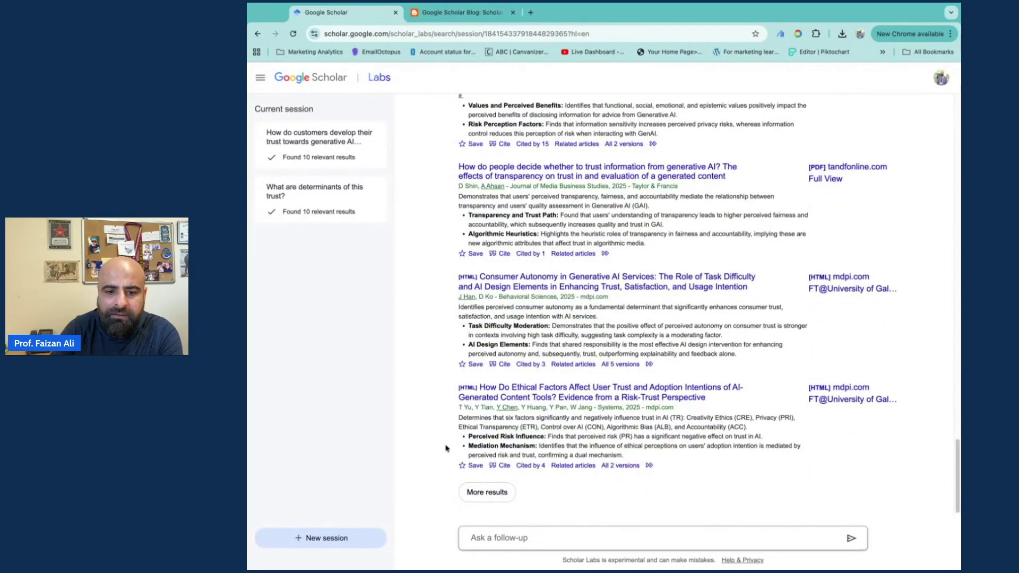
scroll(512, 260, up, 5)
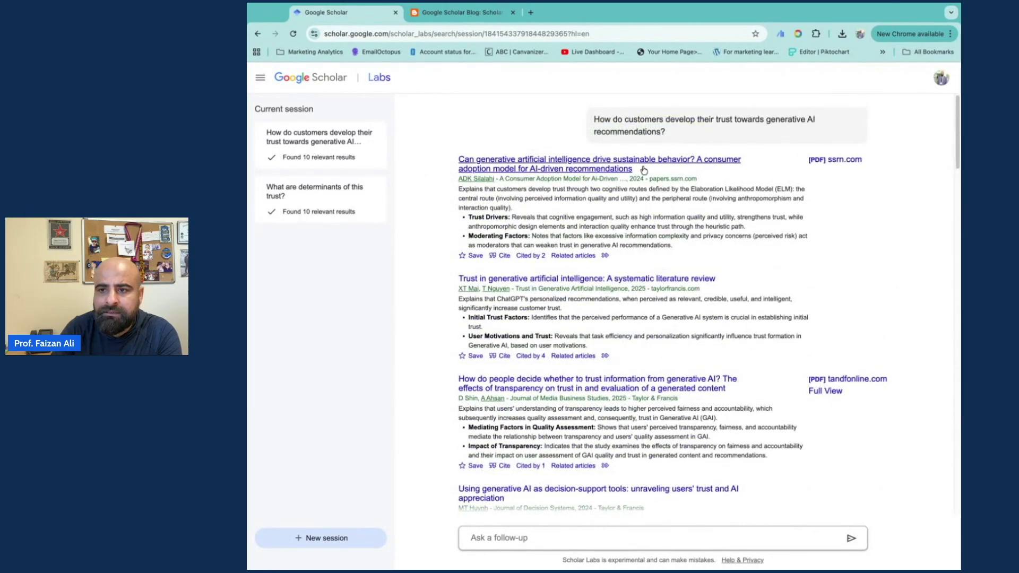
click(574, 166)
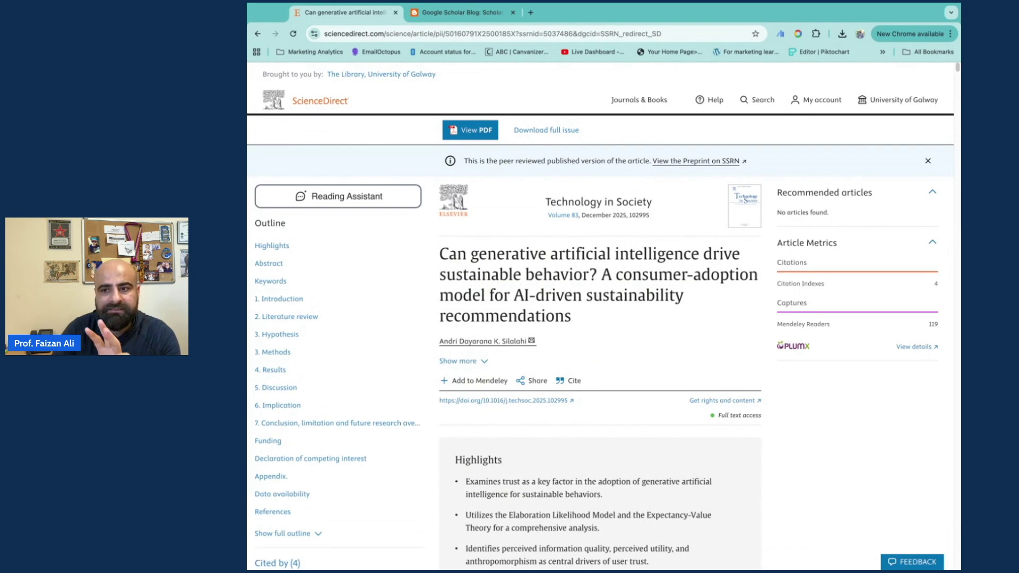
click(371, 201)
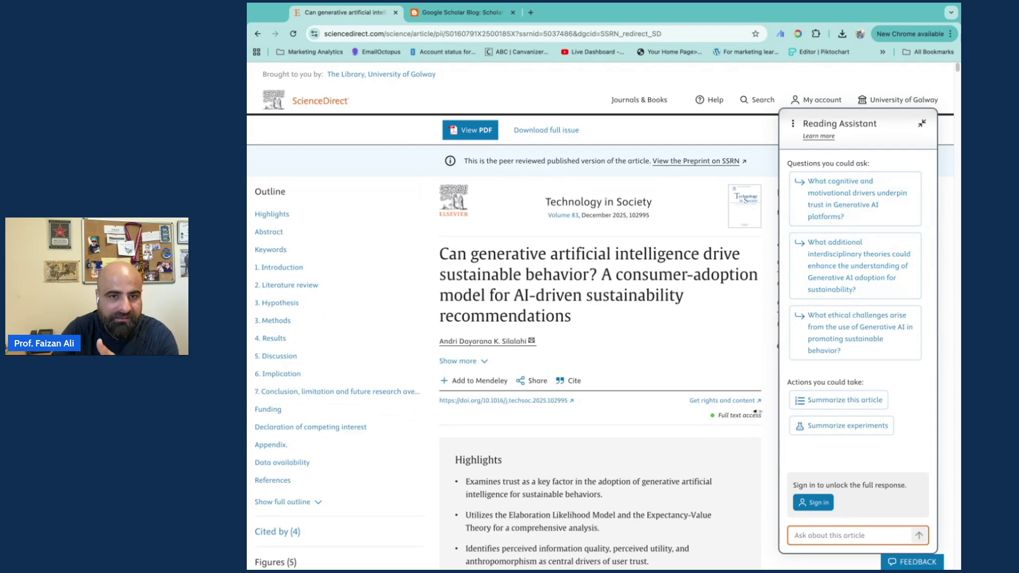
Go back from the ScienceDirect article to the Scholar Labs results.
click(258, 34)
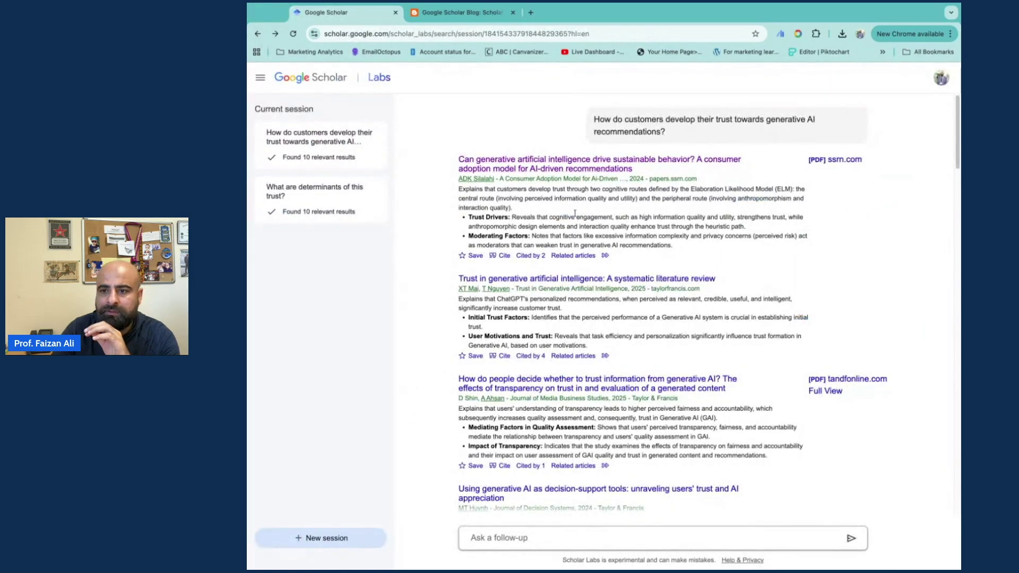
scroll(556, 515, down, 15)
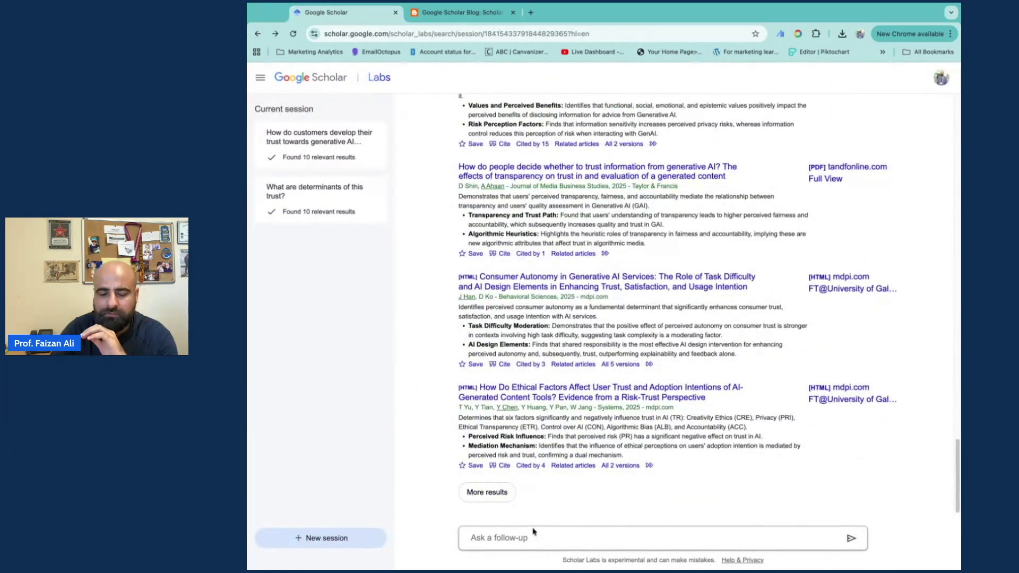
Ask the follow-up 'Can you summarize the literature?'.
click(581, 542)
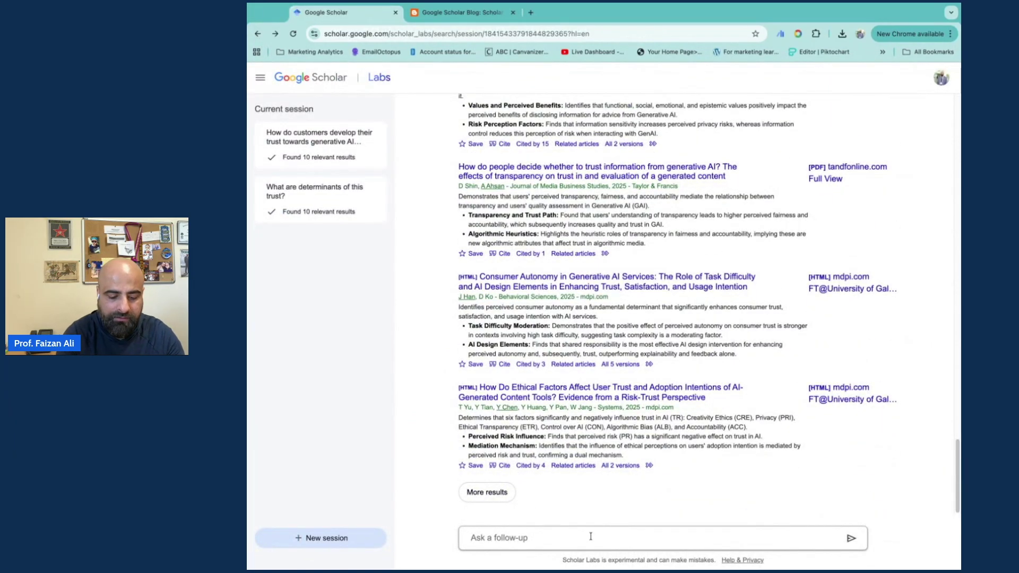
text(Can you summari)
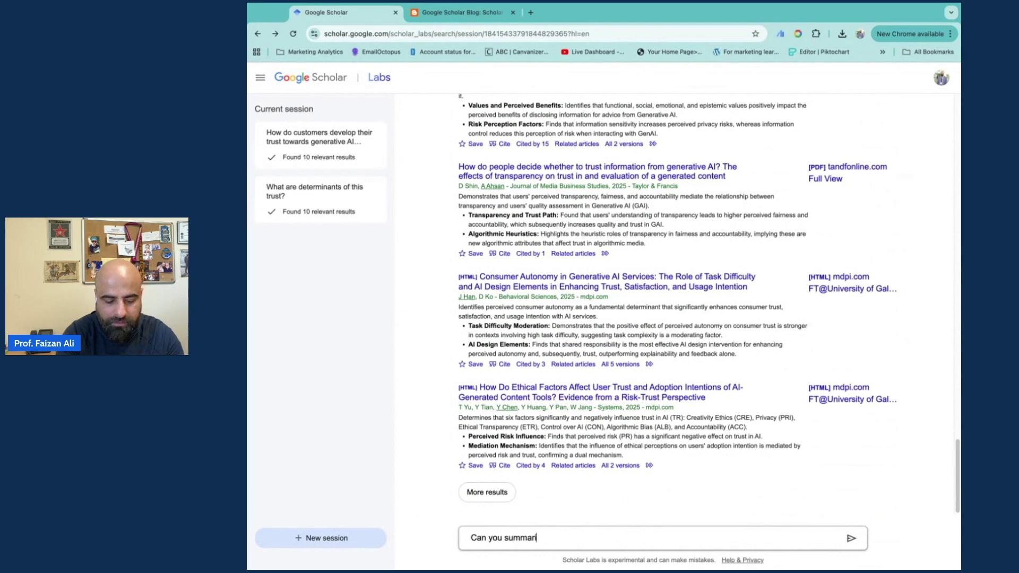
text(ze the literature?)
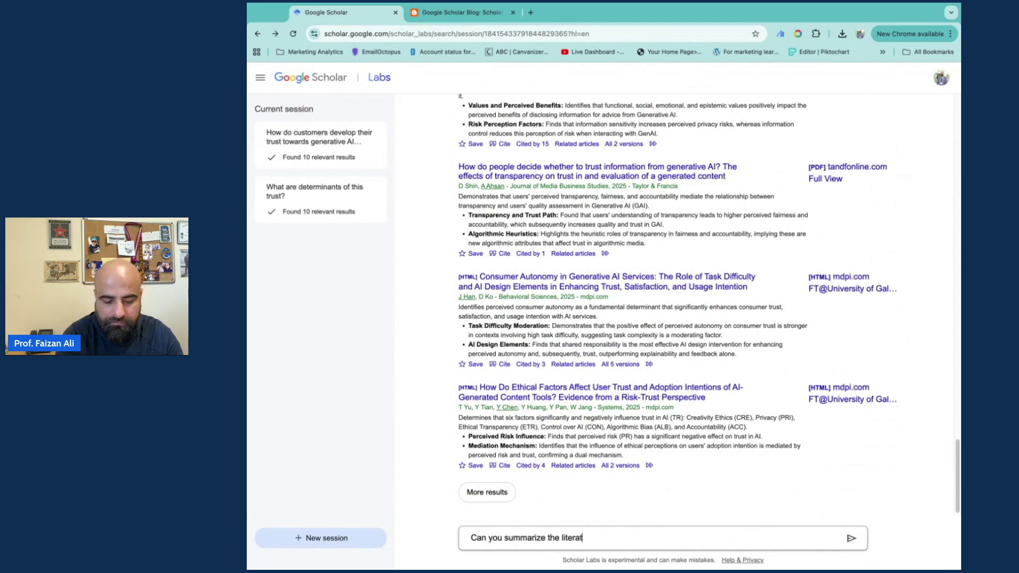
key(Return)
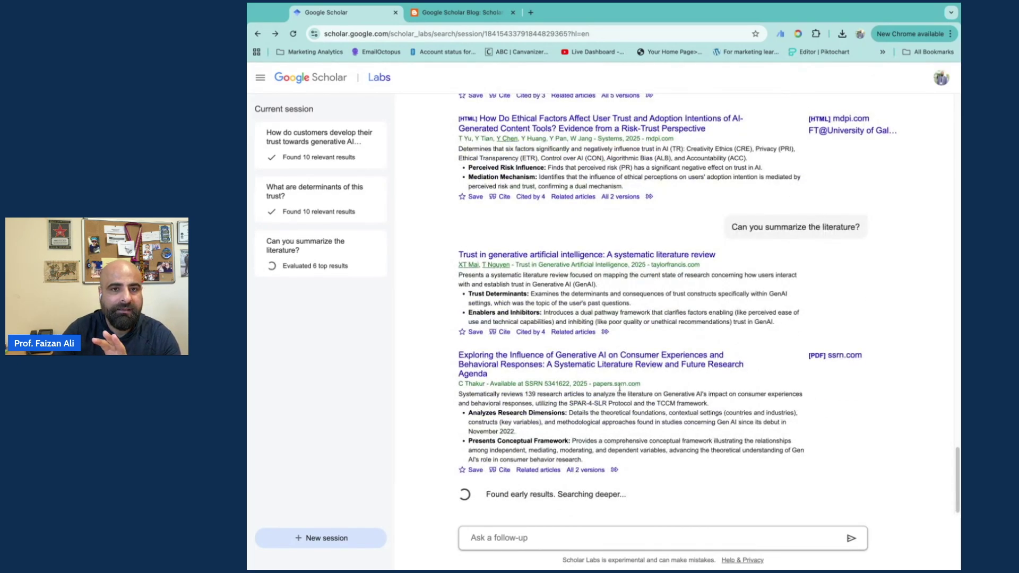
scroll(619, 388, up, 15)
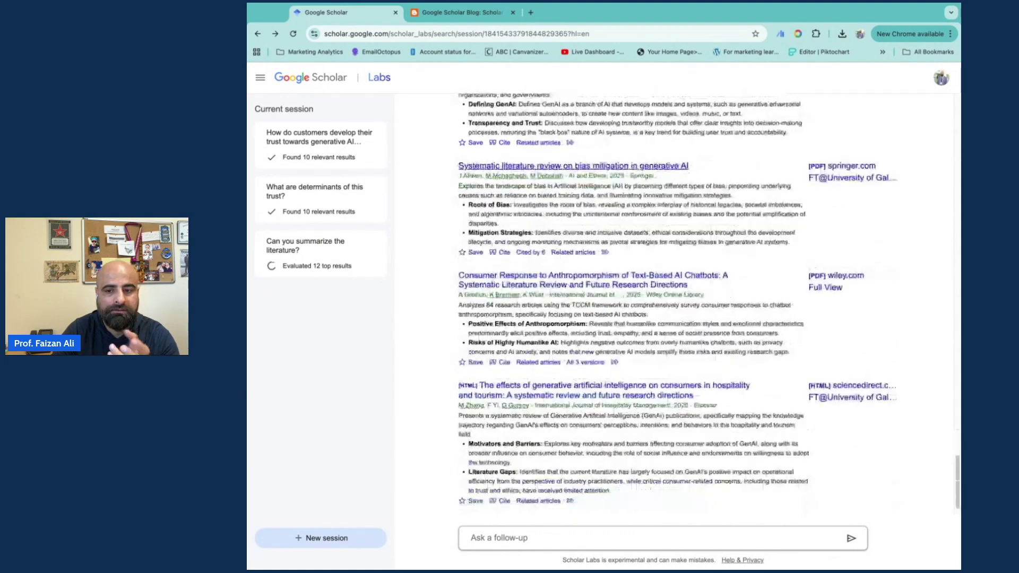
Scroll back to the top once the ten literature-summary results are found.
scroll(631, 303, up, 10)
scroll(632, 302, up, 15)
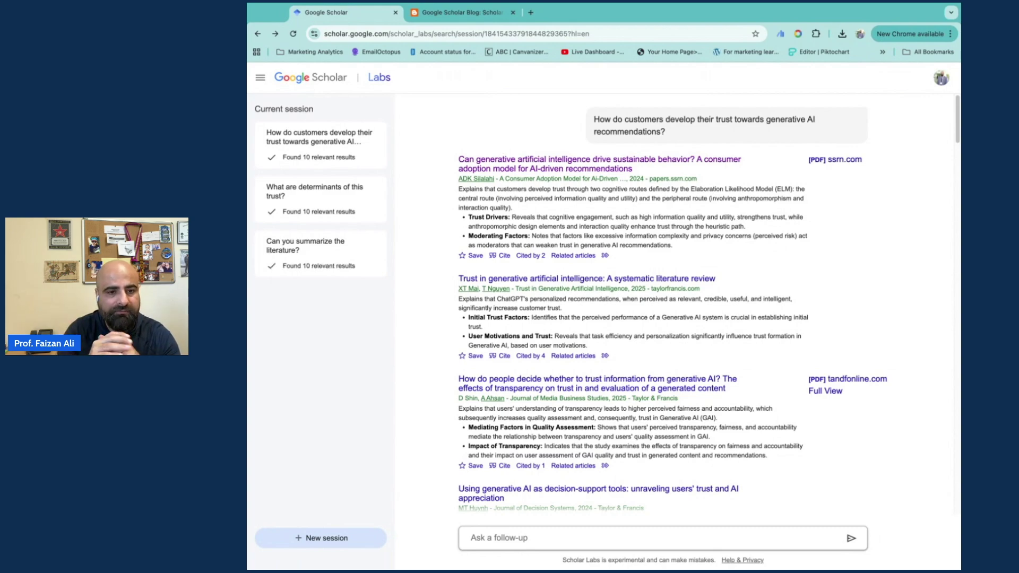
click(456, 12)
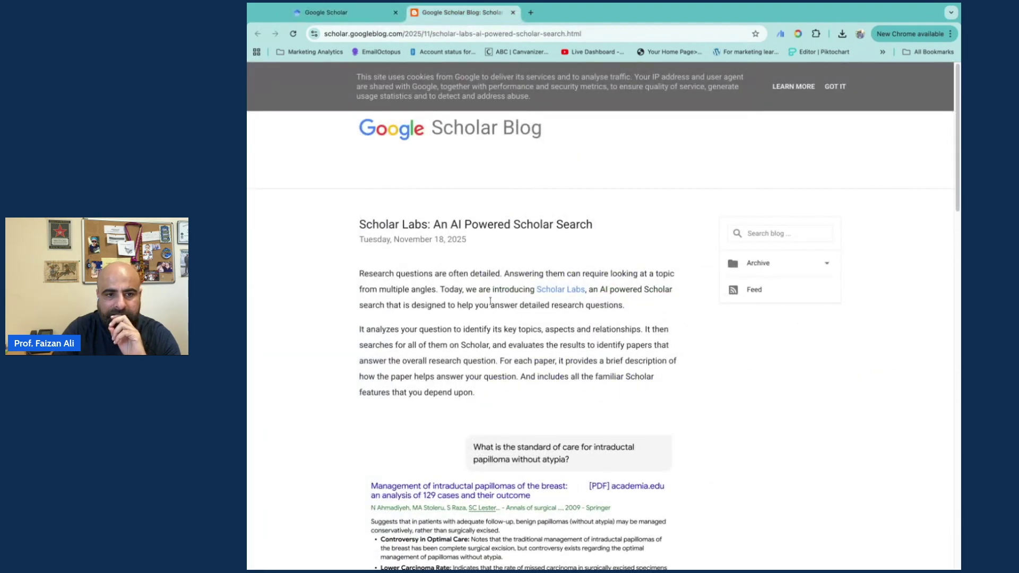
scroll(501, 294, down, 8)
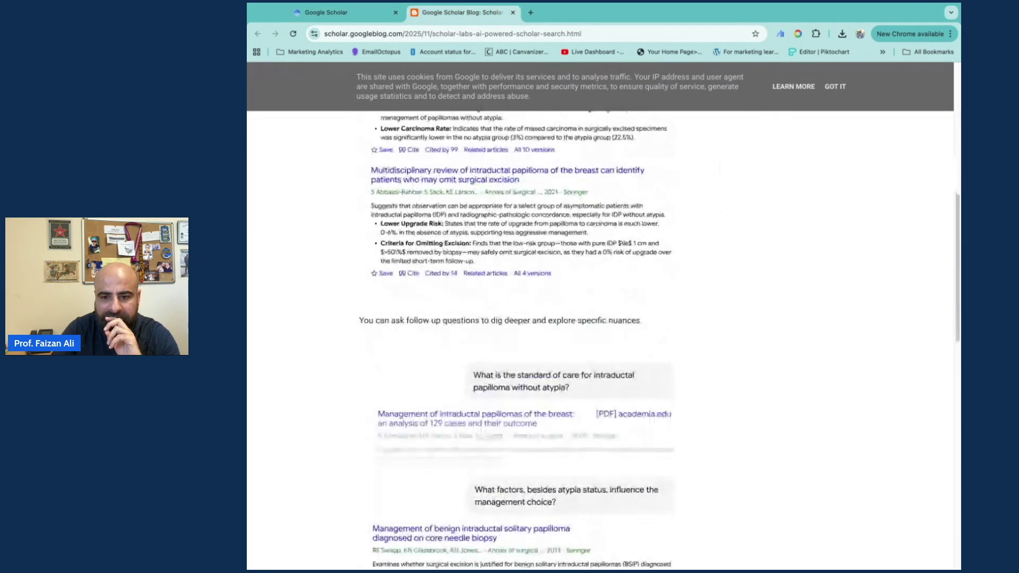
scroll(490, 301, down, 5)
scroll(485, 291, down, 4)
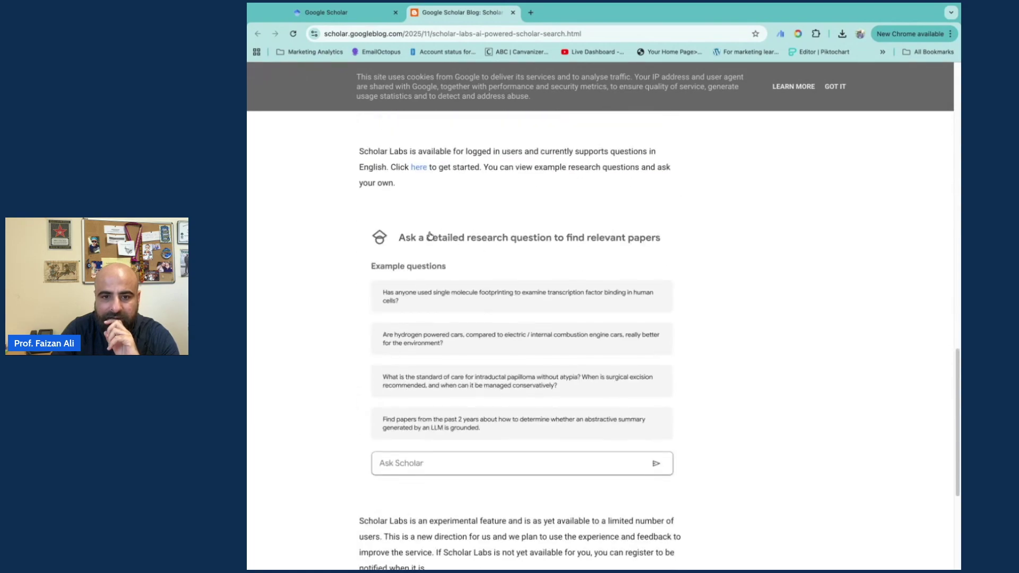
scroll(548, 276, down, 4)
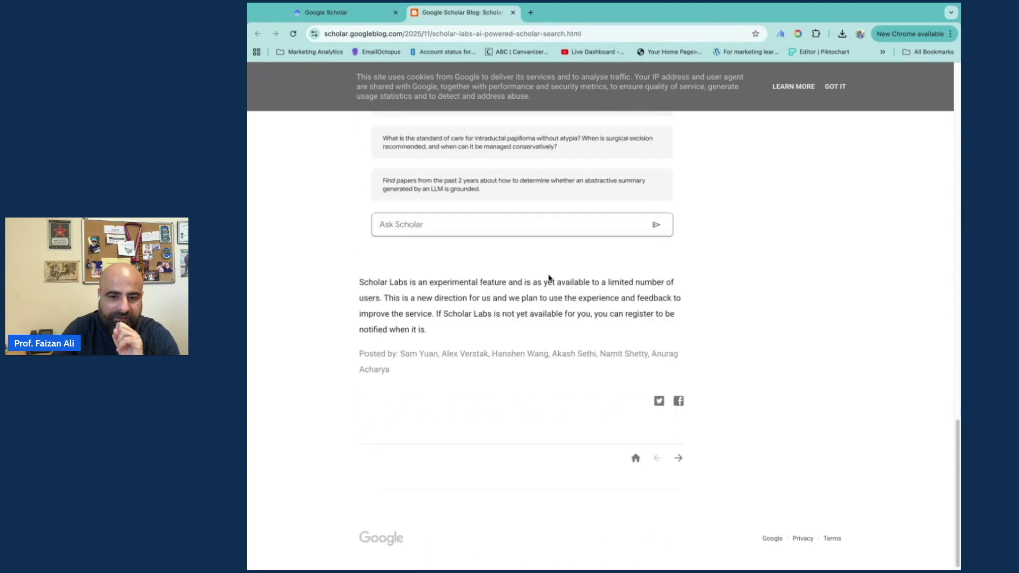
click(350, 13)
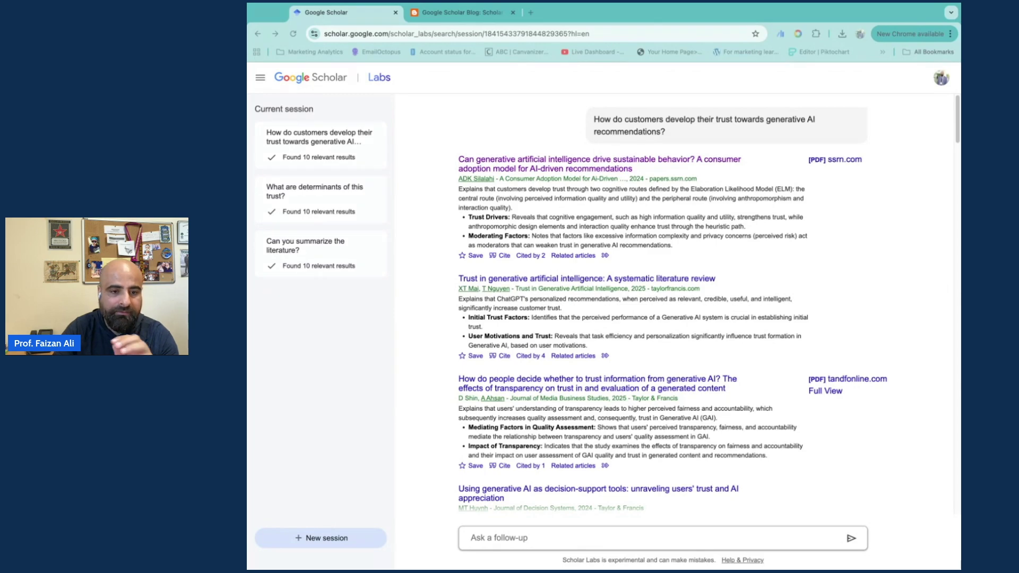
click(346, 185)
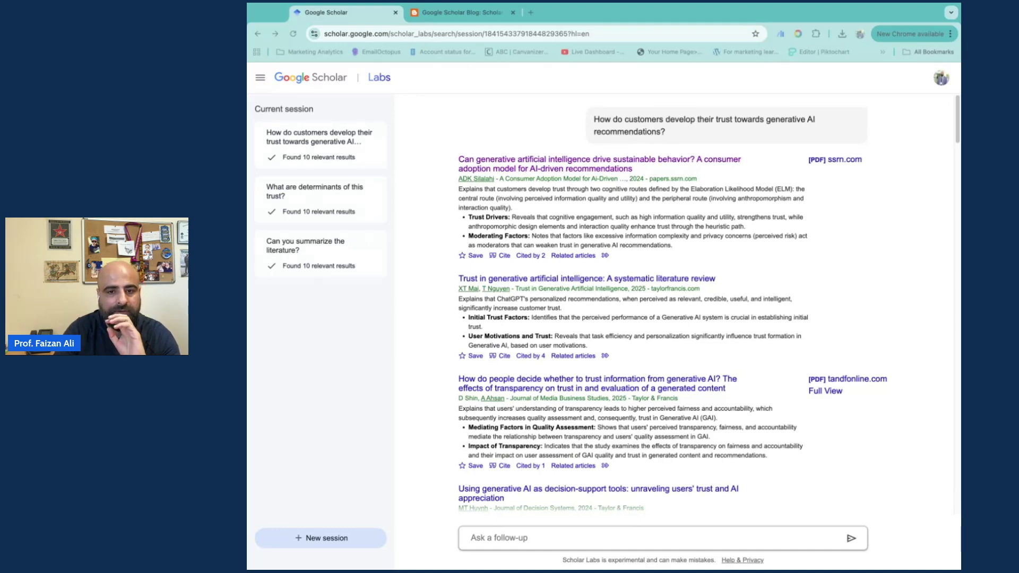
Select the first result's summary bullets, including the Trust Drivers line.
scroll(507, 327, down, 1)
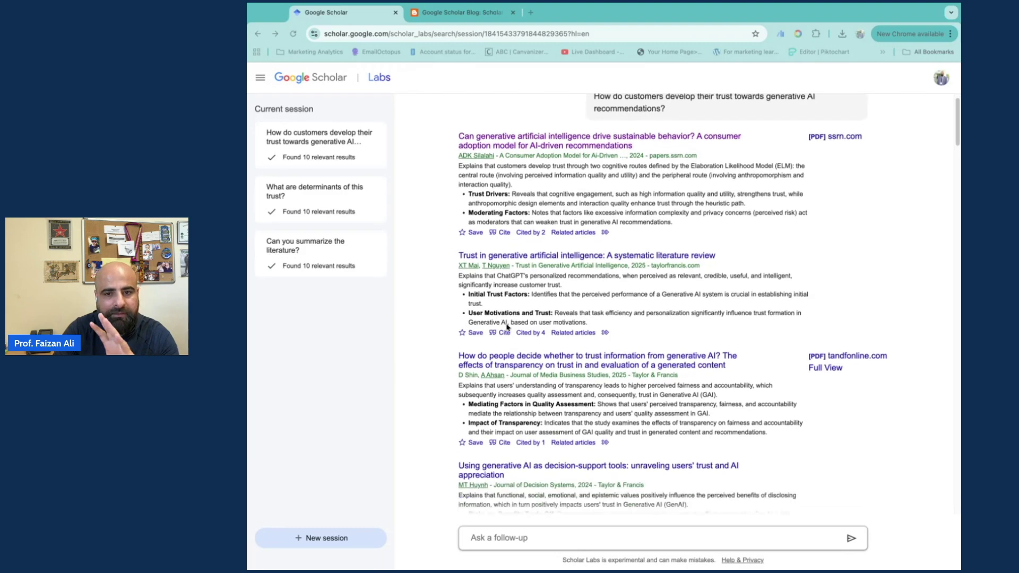
scroll(507, 328, up, 1)
scroll(633, 133, down, 1)
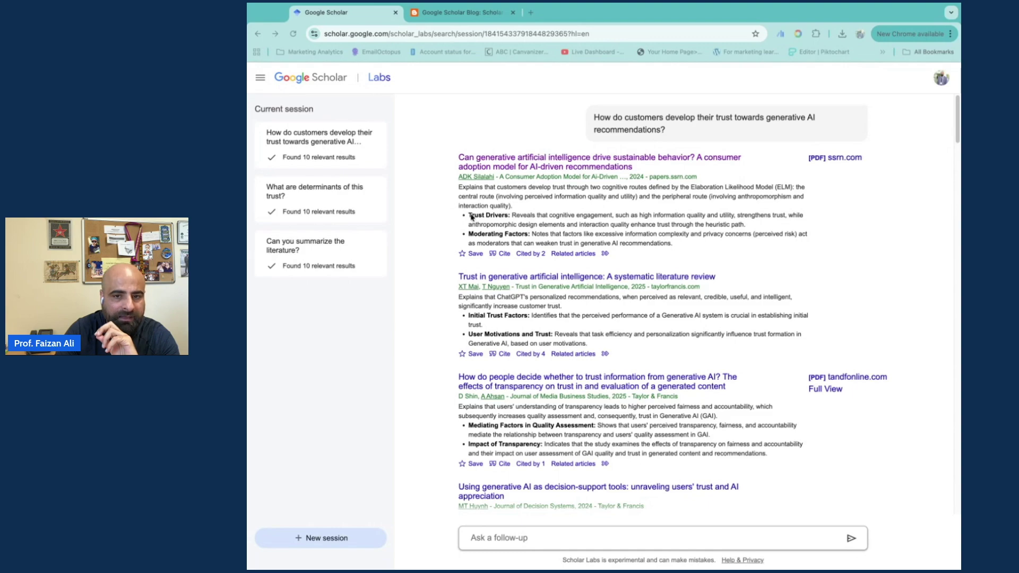
drag(469, 223, 676, 246)
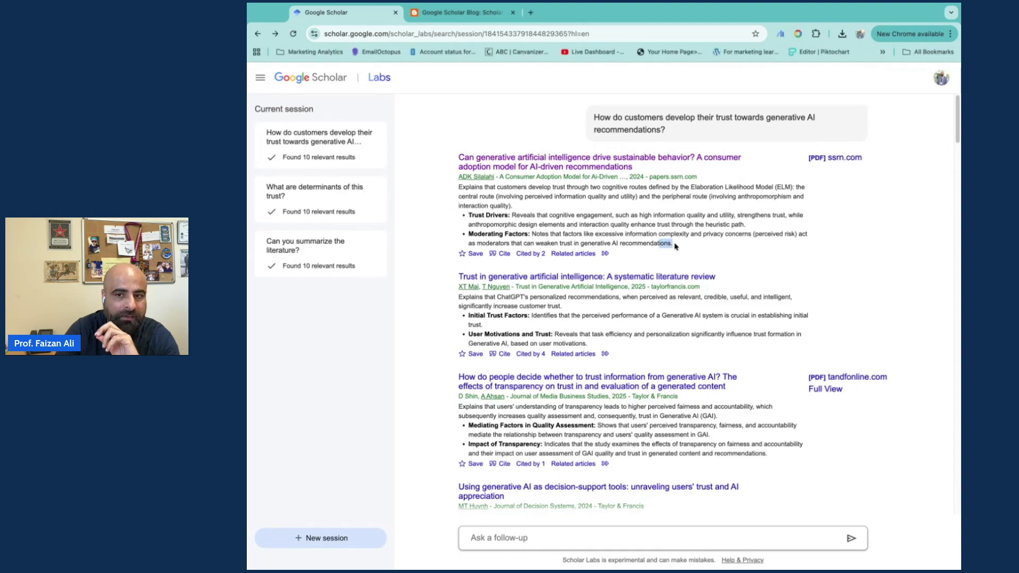
shift+click(468, 215)
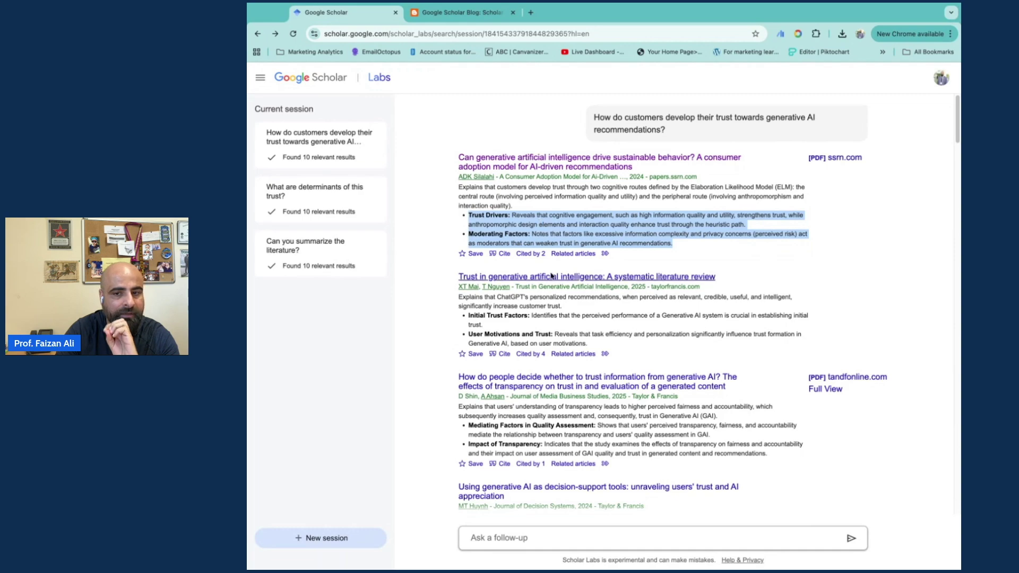
Select the second result's Initial Trust Factors and User Motivations bullets.
click(468, 315)
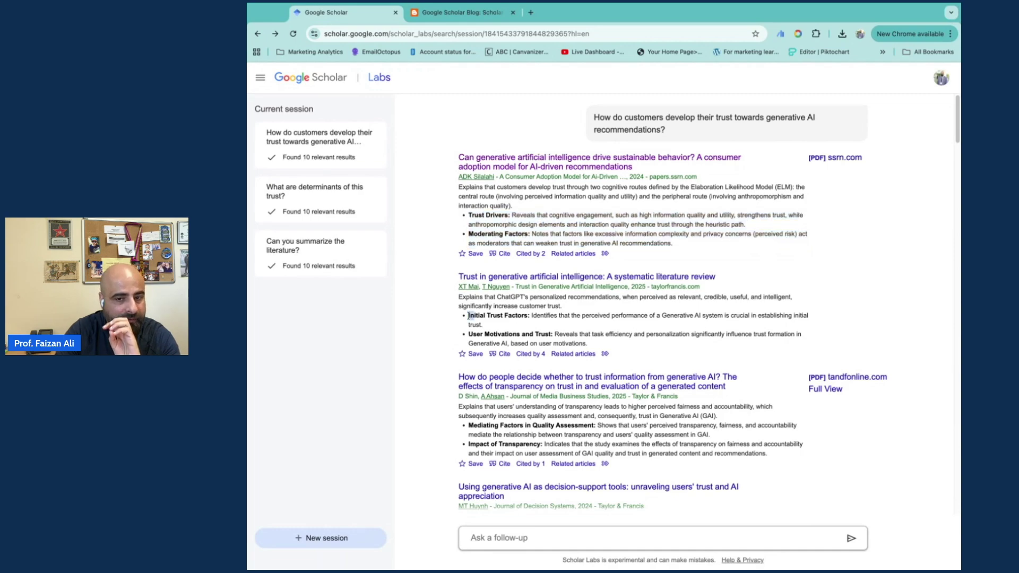
key(shift+Down)
key(shift+Down)
key(shift+Down)
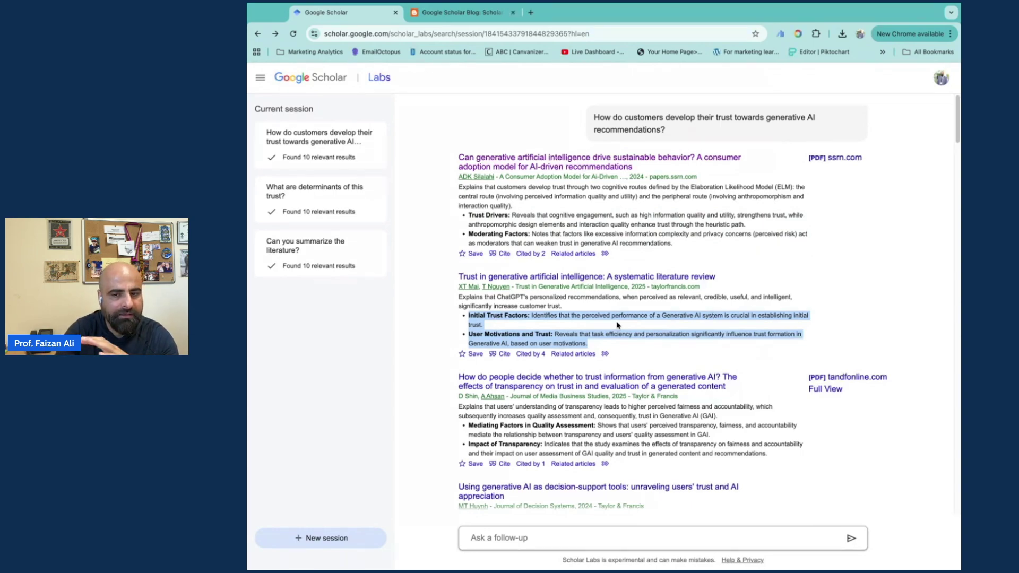
scroll(617, 325, down, 1)
scroll(617, 325, down, 3)
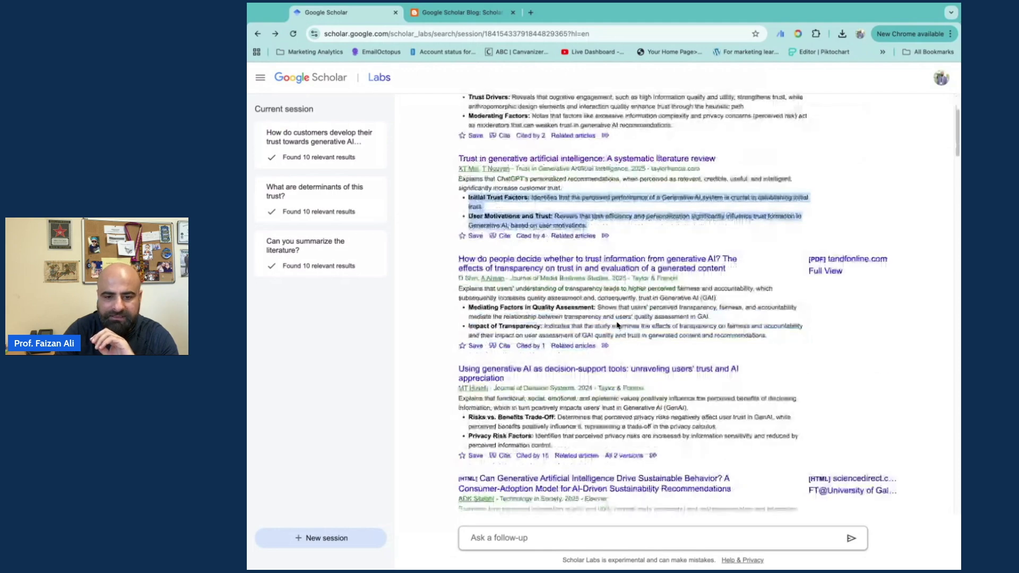
scroll(617, 325, down, 5)
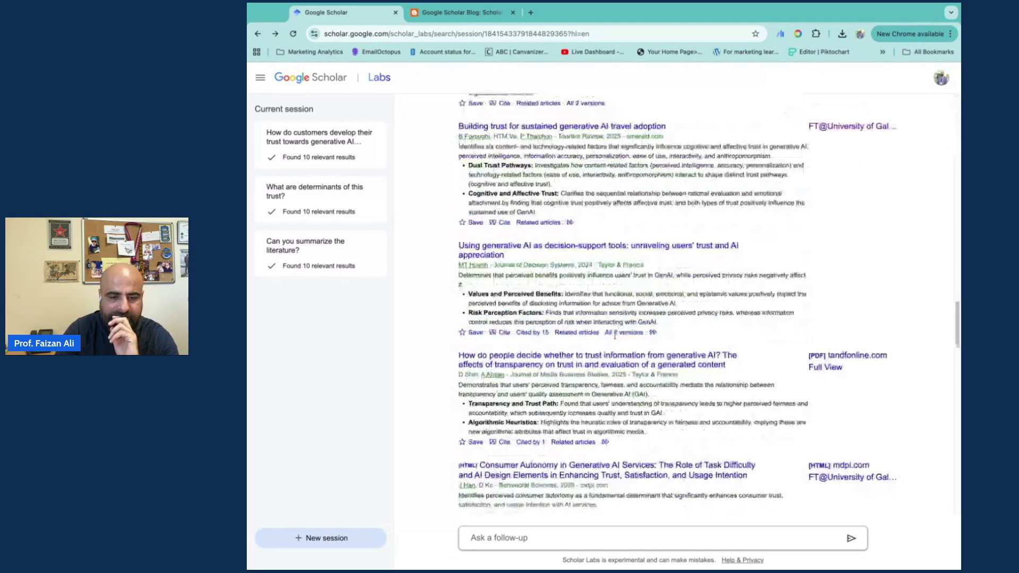
scroll(615, 334, up, 10)
click(246, 394)
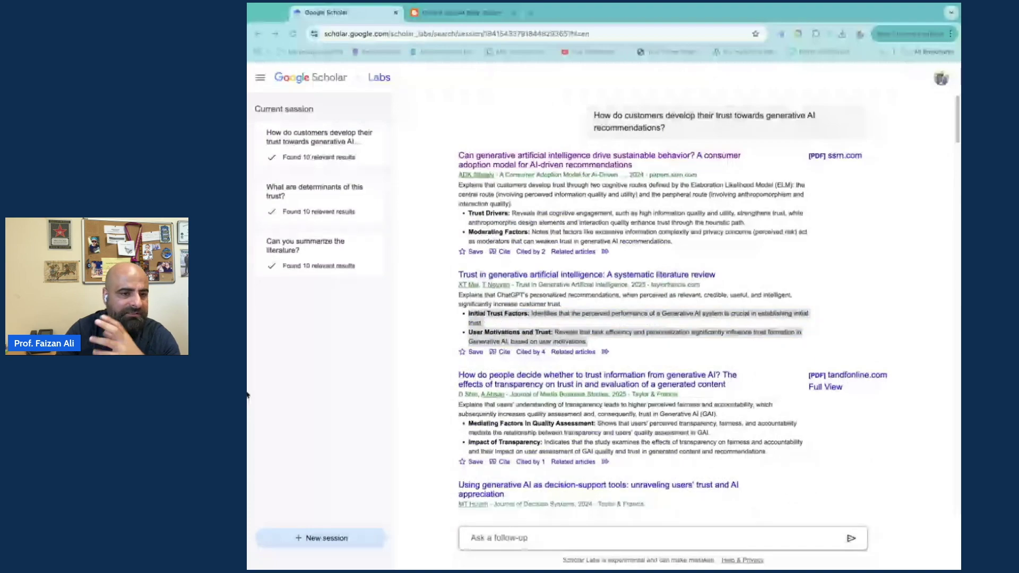